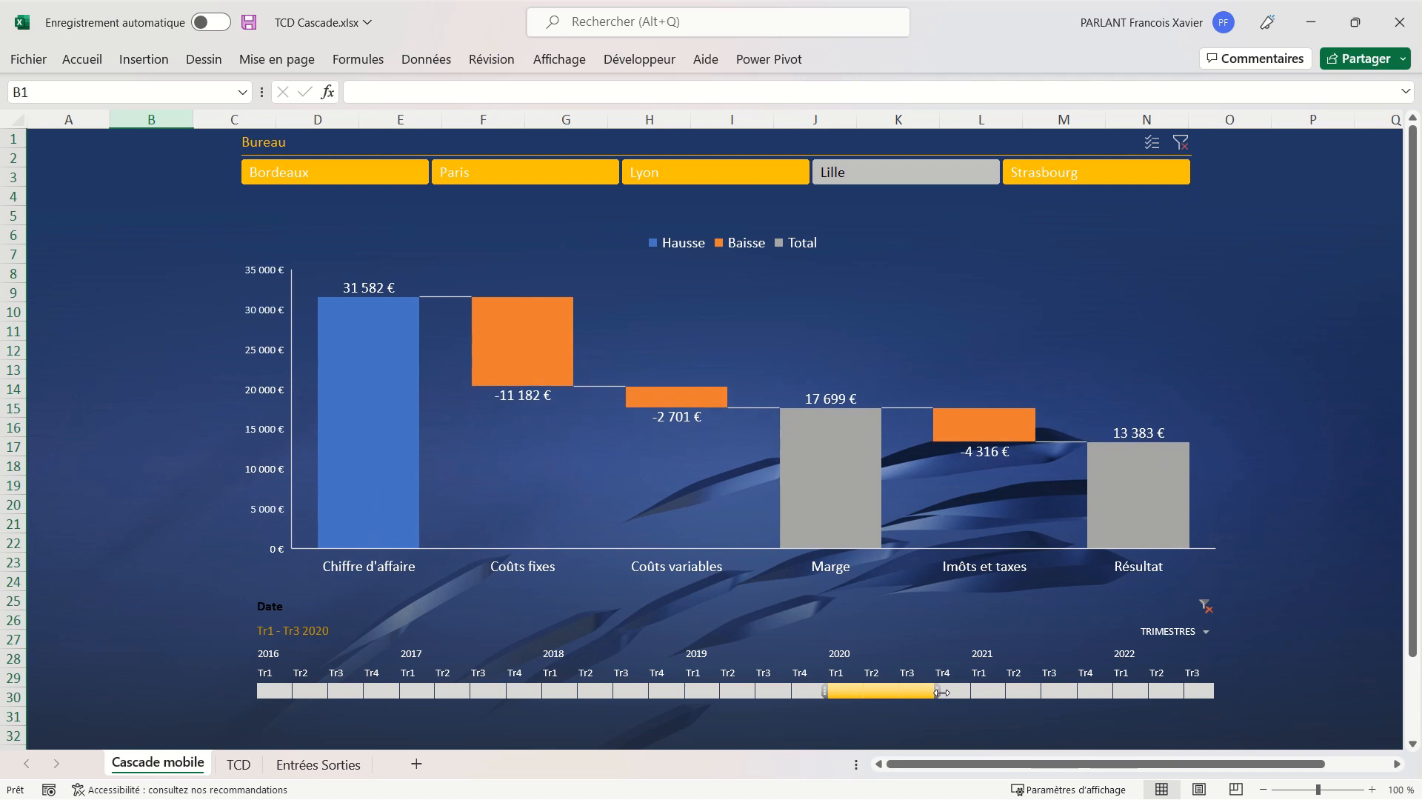
Filter the cascade chart's date timeline to Tr1 2021 and extend the selected period to the following quarter
click(992, 693)
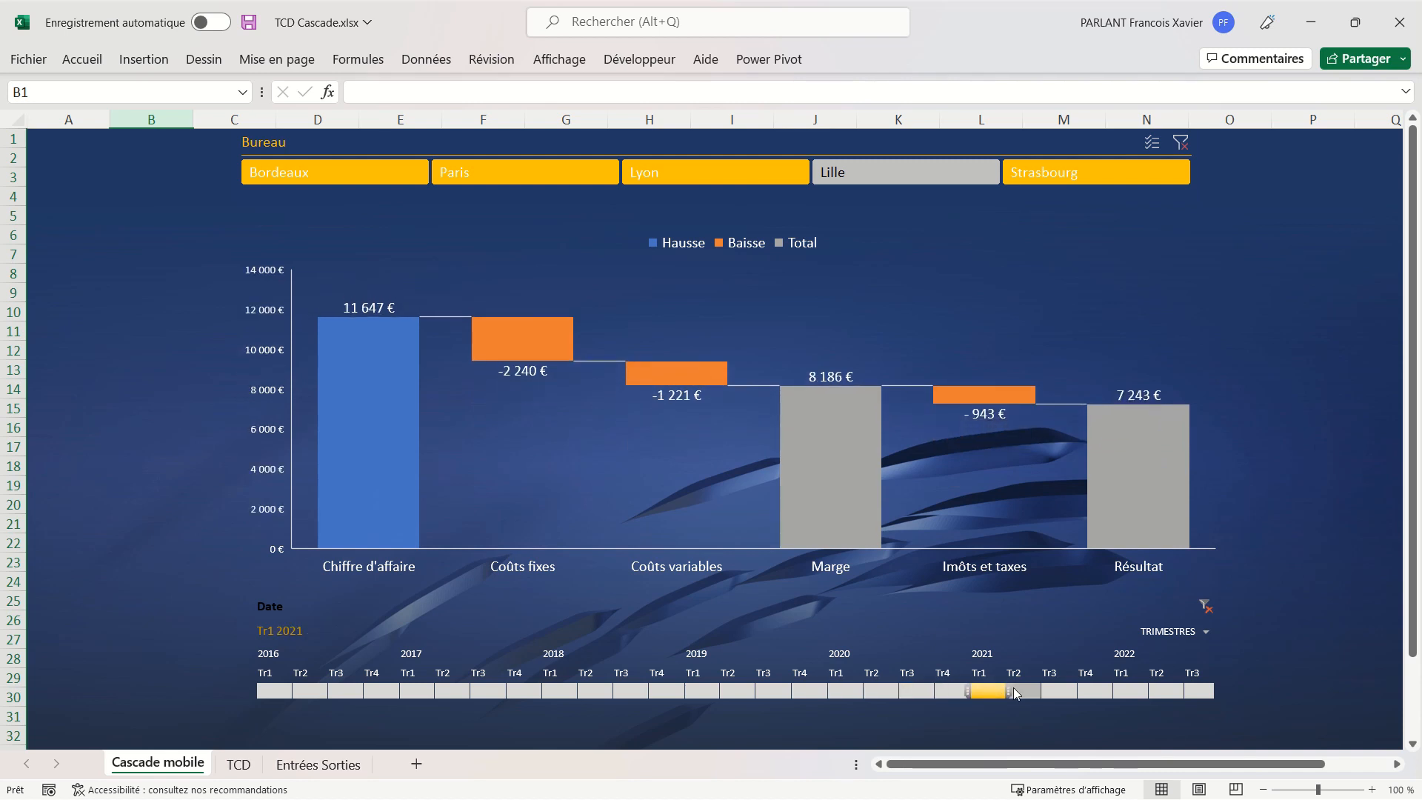
drag(1007, 694, 1045, 697)
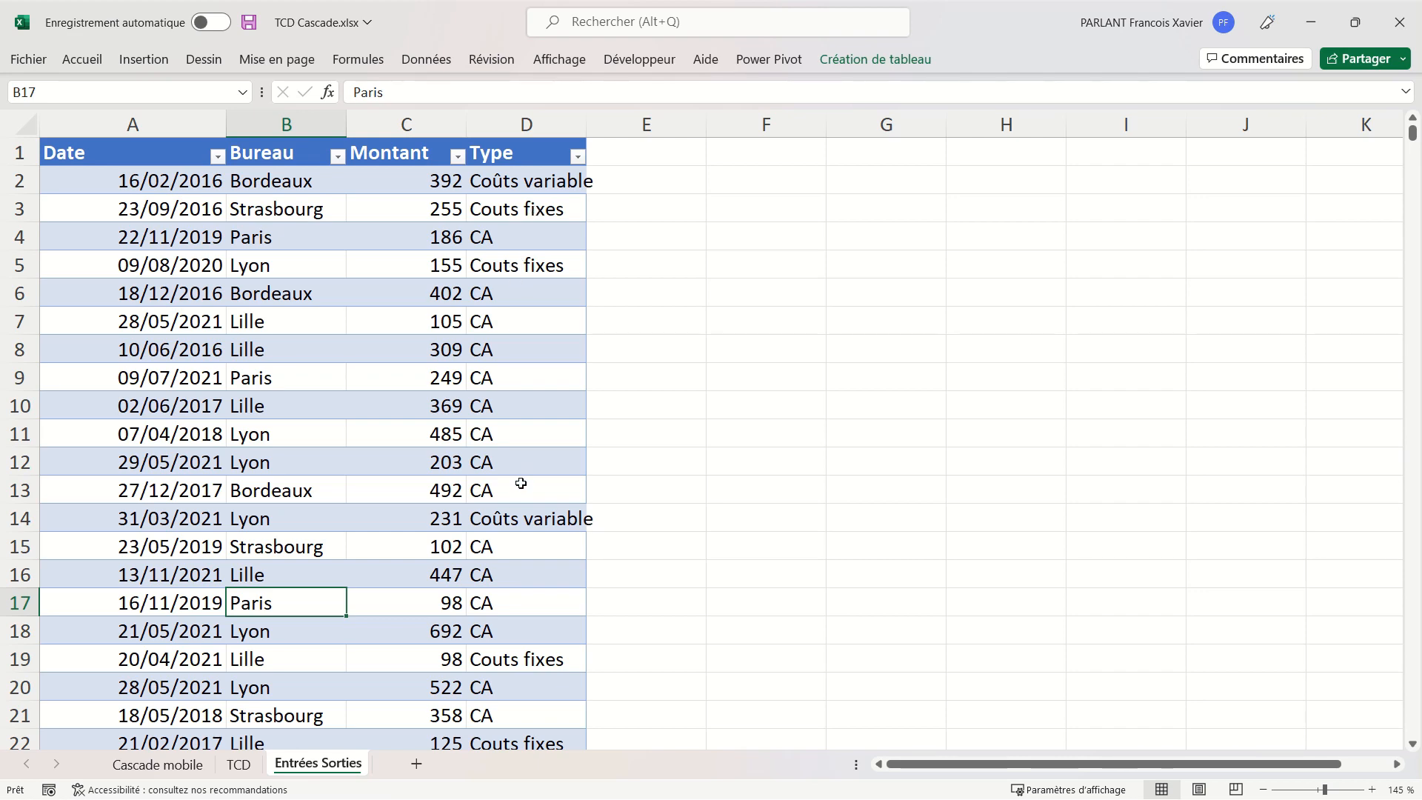
Create a pivot table from the Entrées Sorties data table Tableau1 on a new worksheet
scroll(516, 521, down, 2)
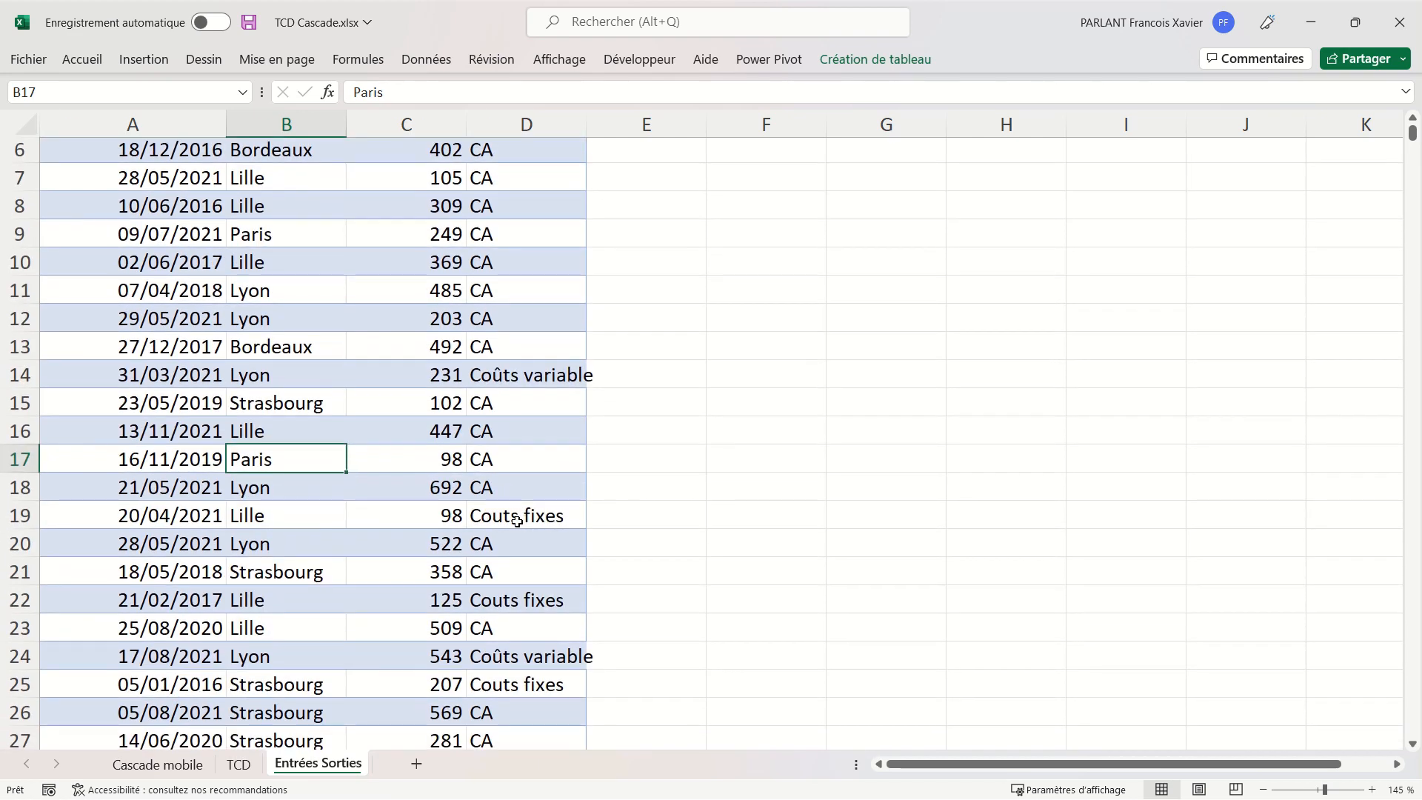
scroll(516, 523, up, 2)
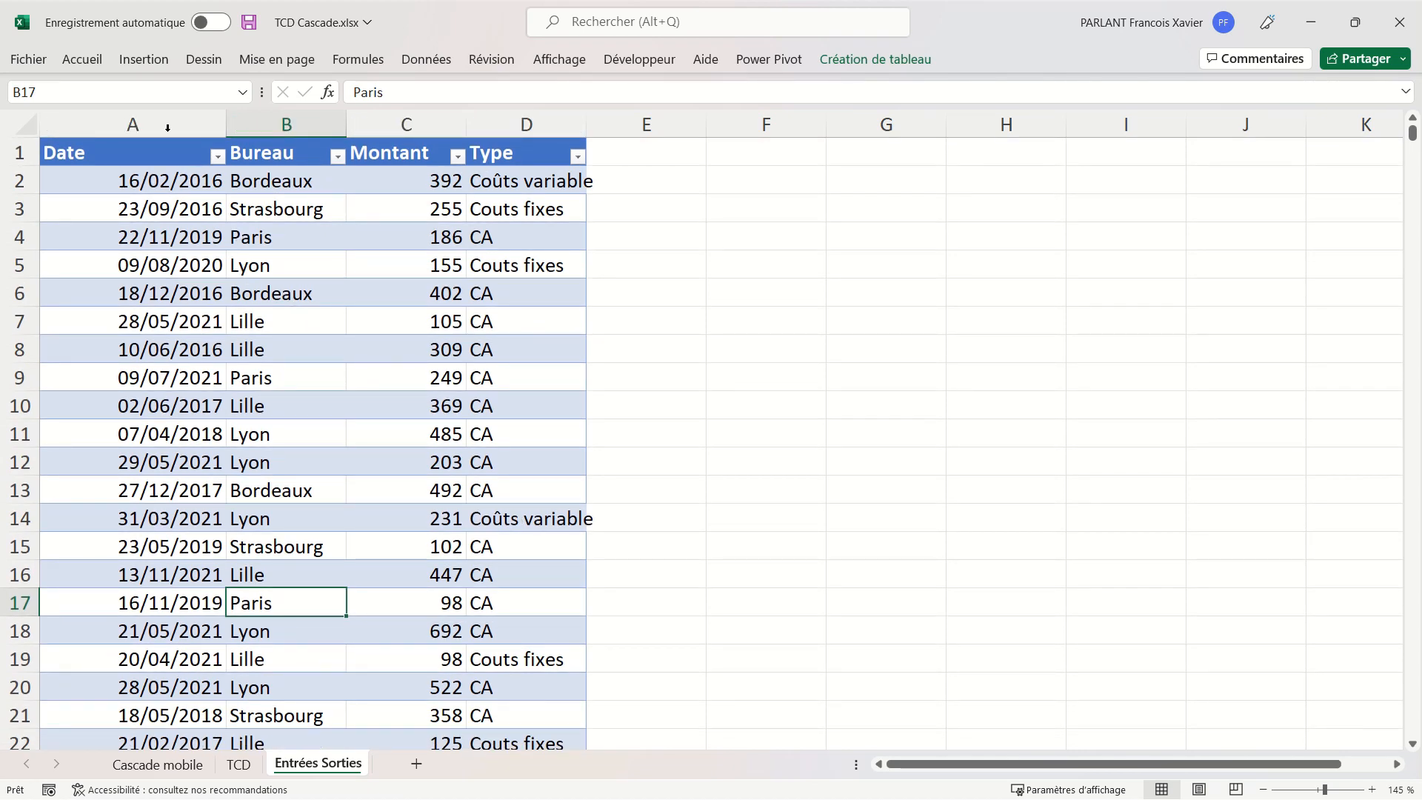
click(143, 63)
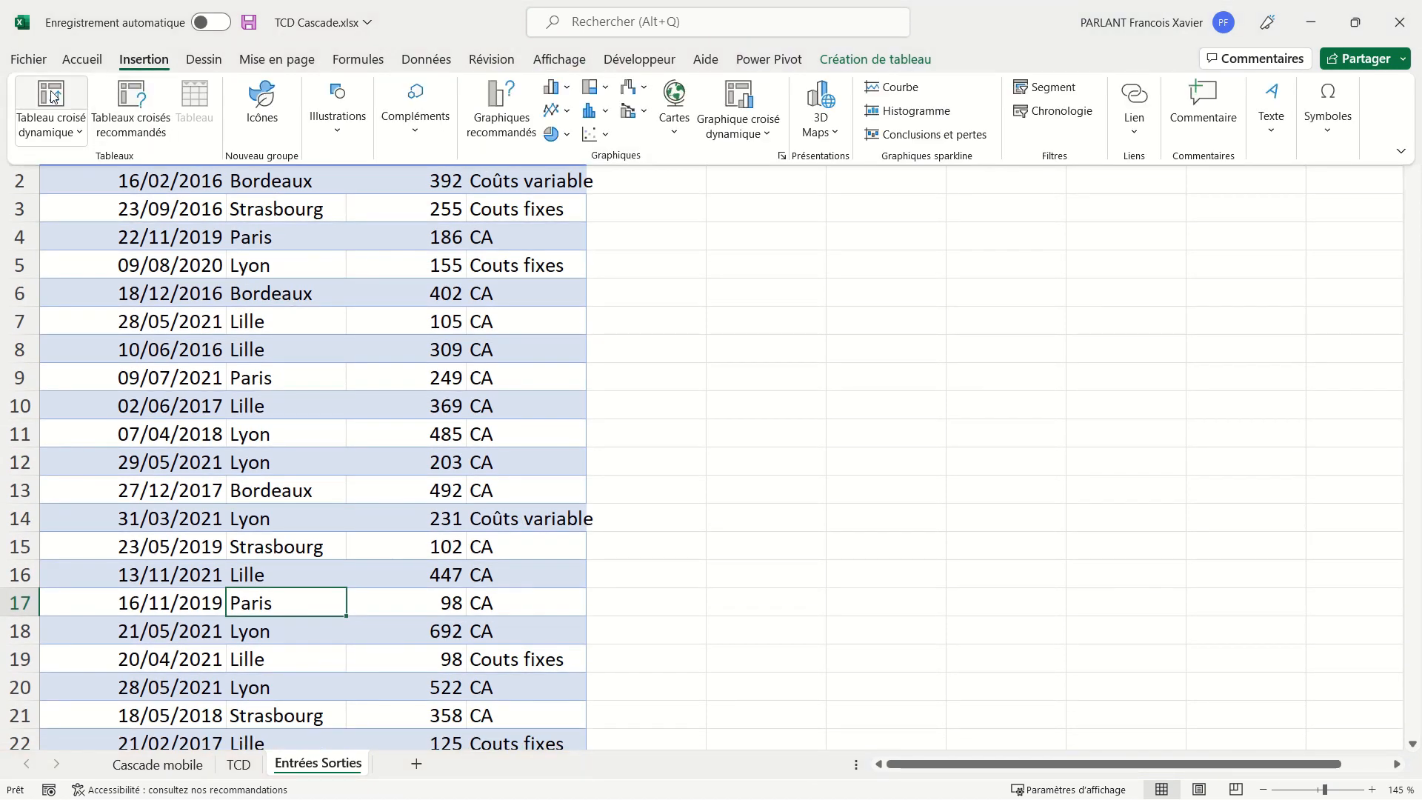
click(38, 105)
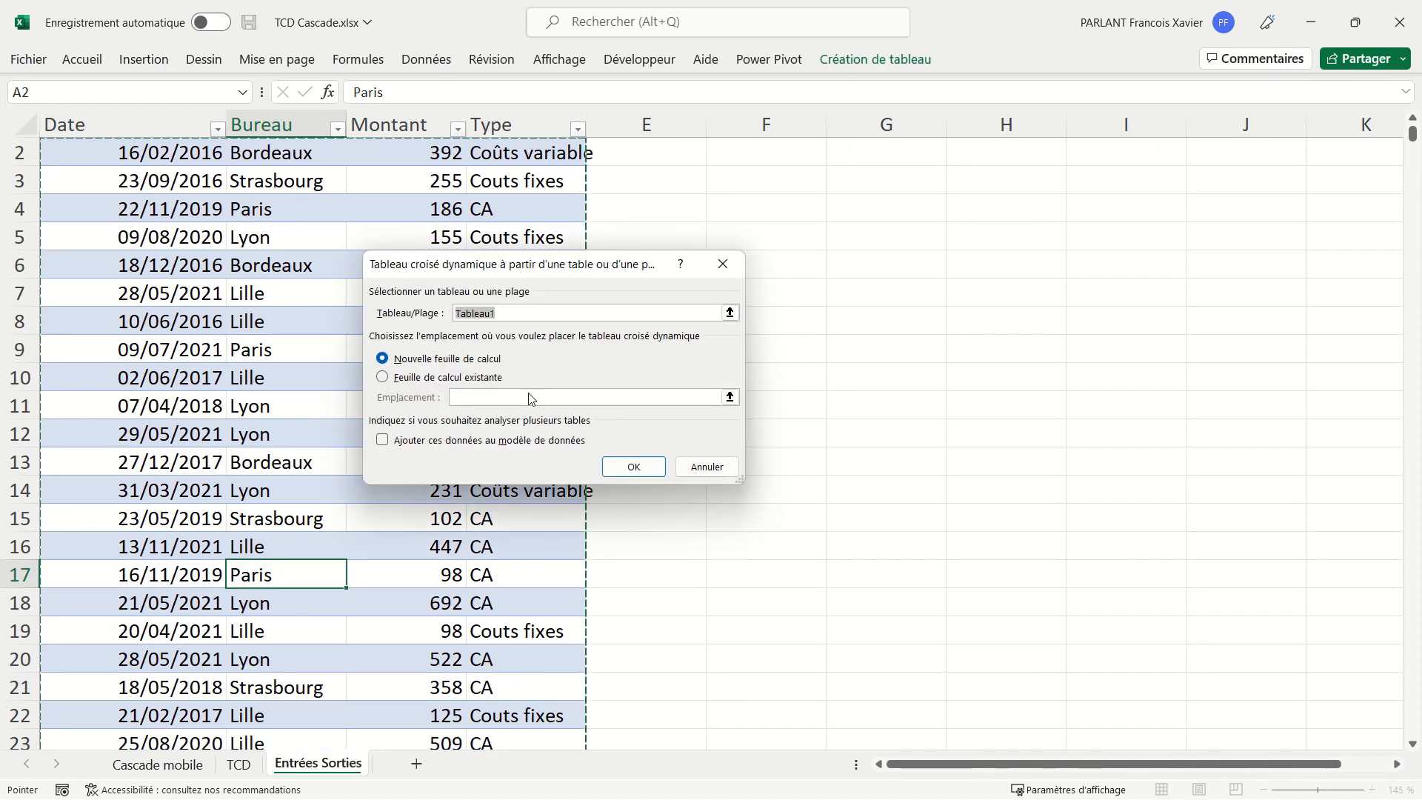
click(663, 470)
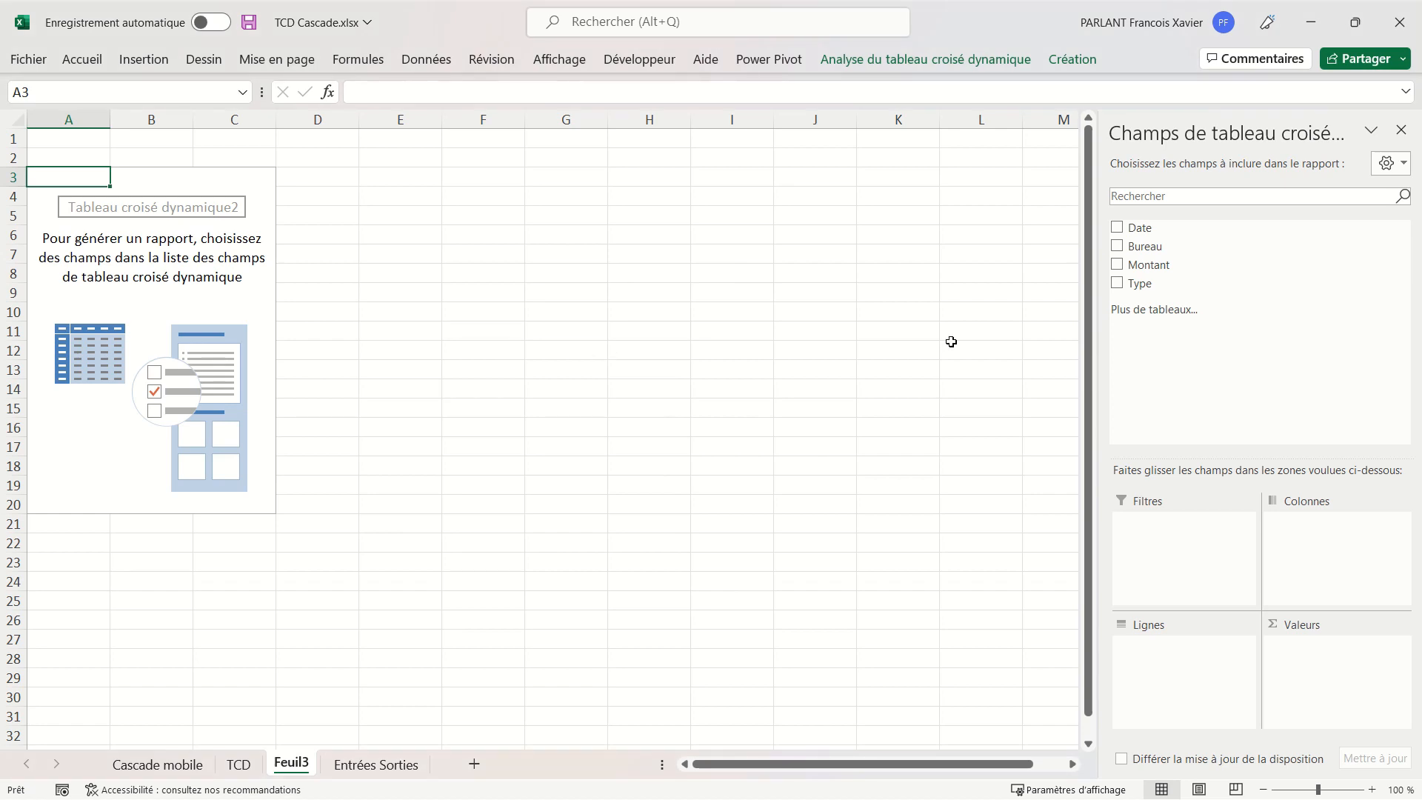
Set up the pivot table with Type as rows and the sum of Montant as values
drag(1137, 283, 1178, 691)
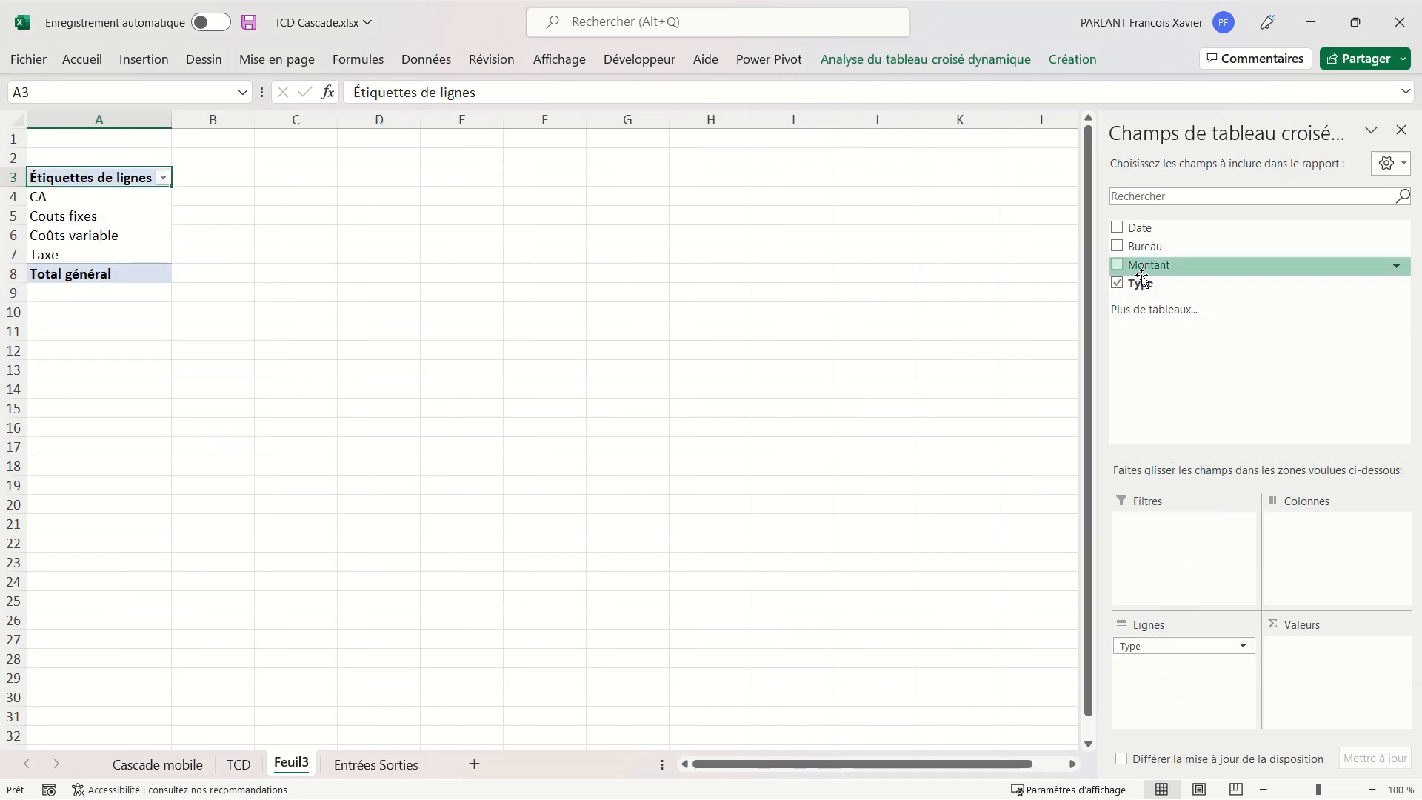
drag(1141, 277, 1331, 656)
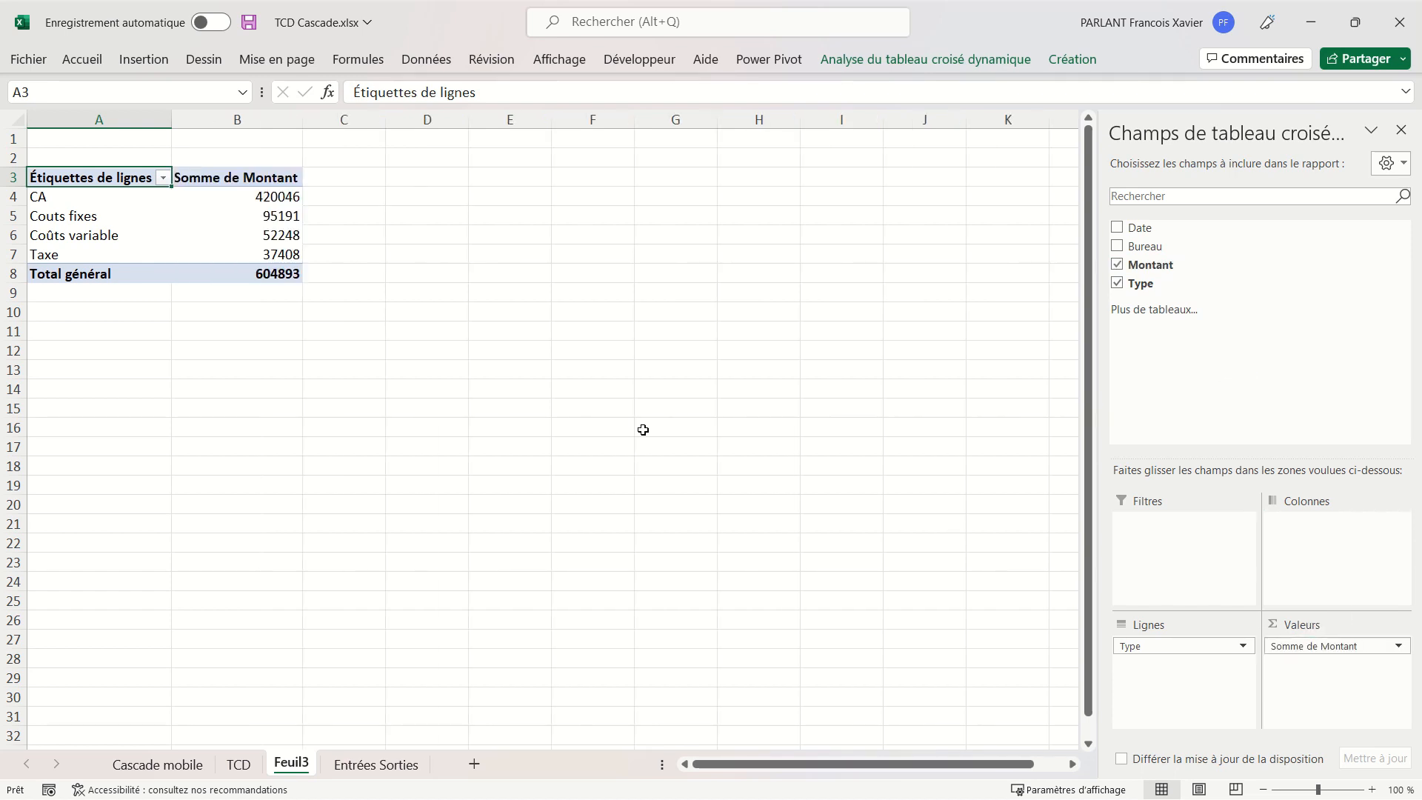
scroll(643, 429, up, 5)
scroll(643, 430, down, 3)
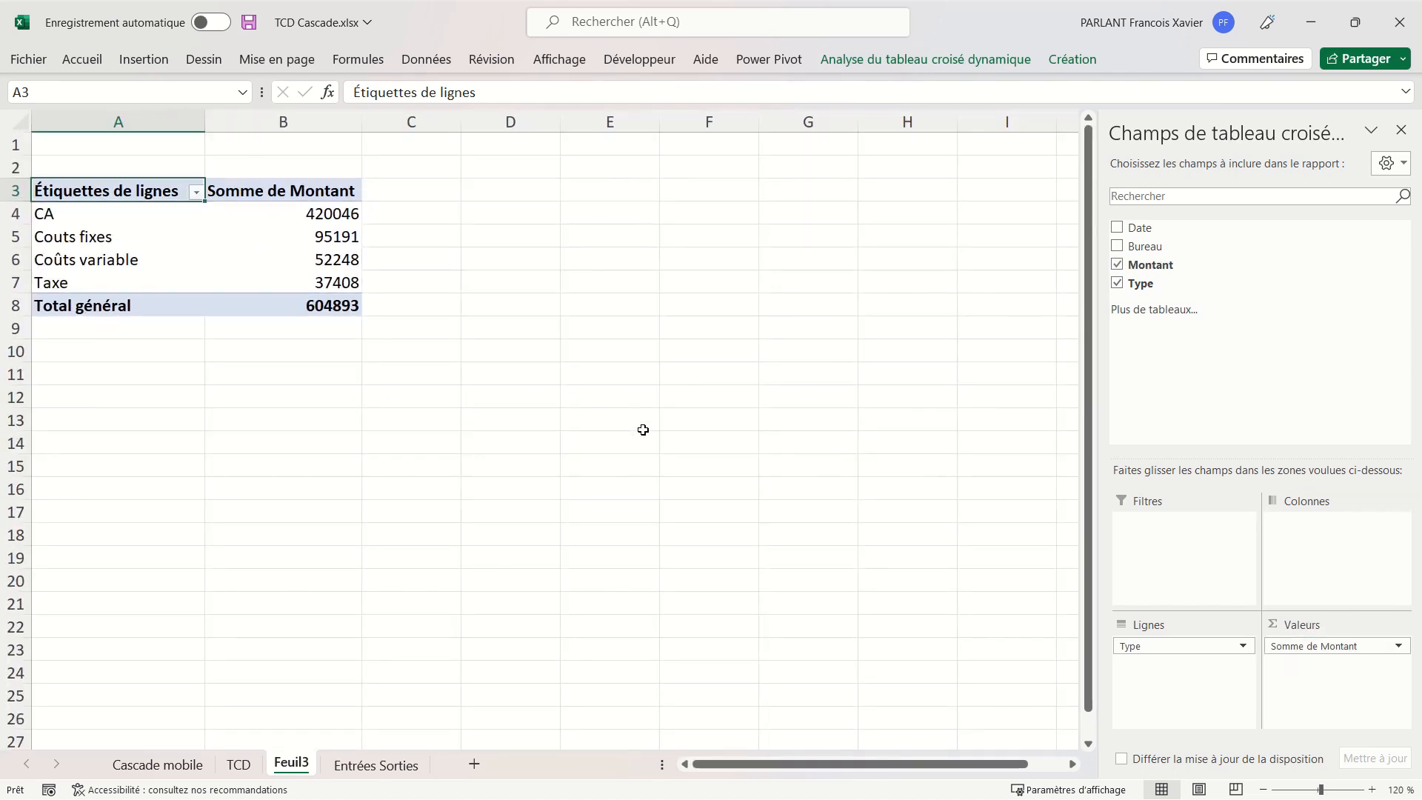
click(604, 186)
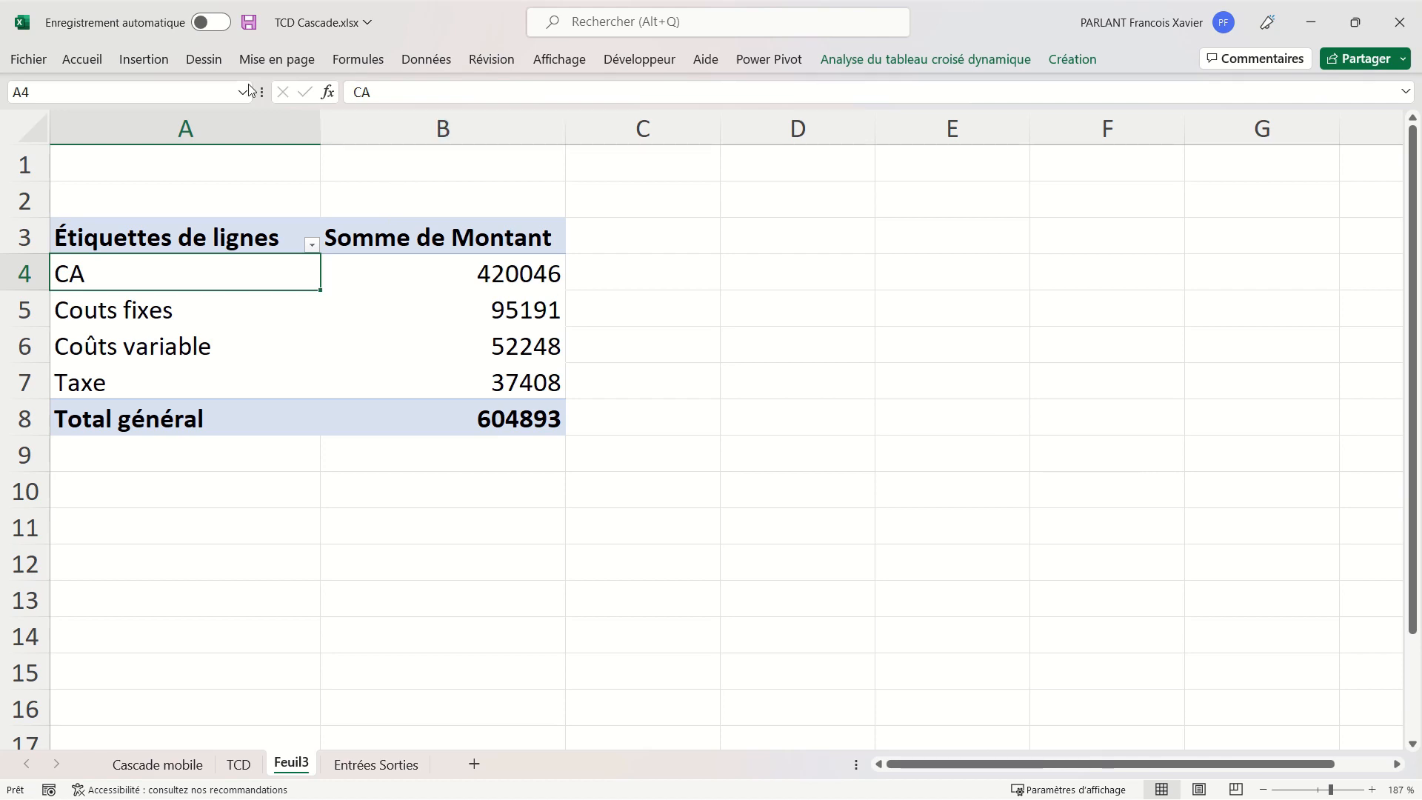
Try to insert a waterfall chart directly from the pivot table and dismiss the message
click(148, 65)
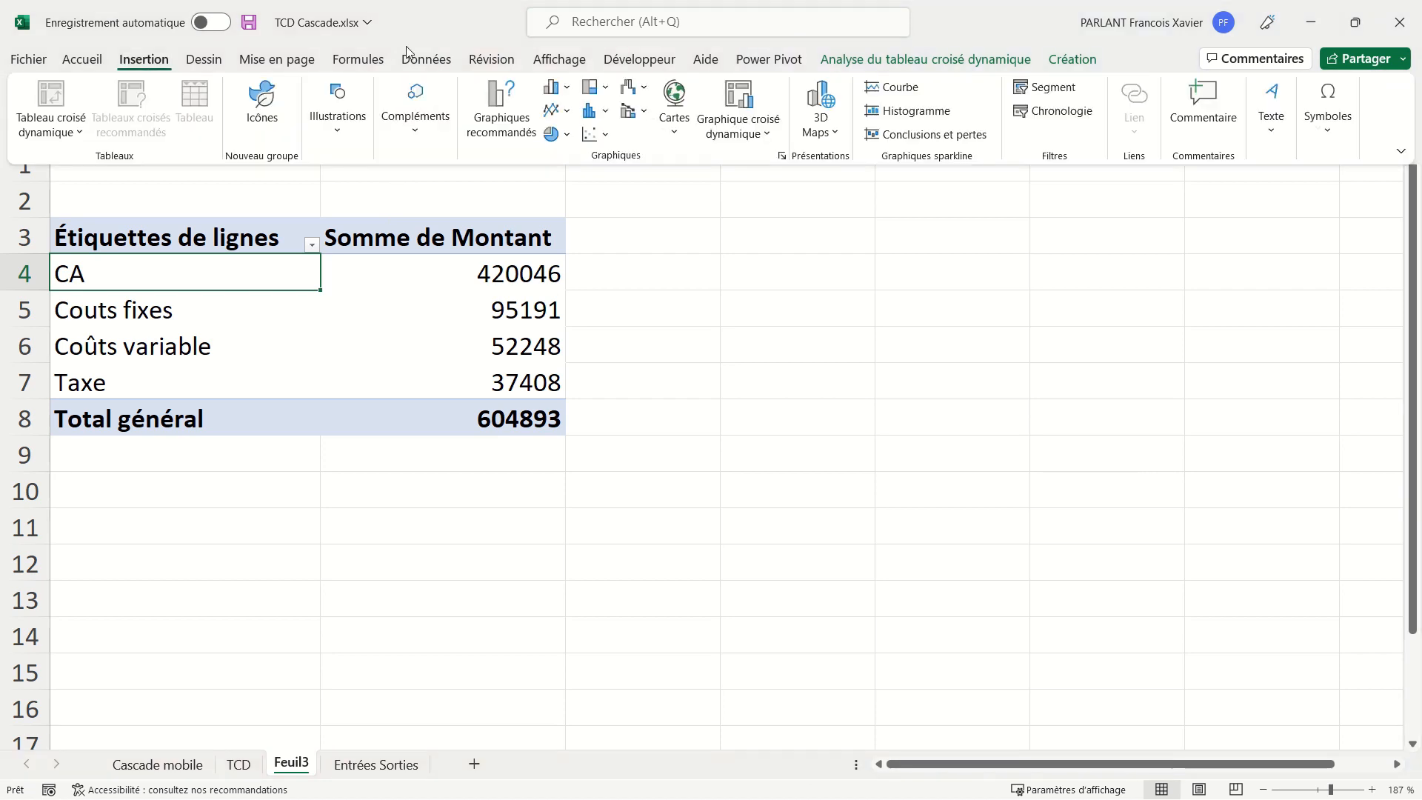
click(628, 90)
click(642, 154)
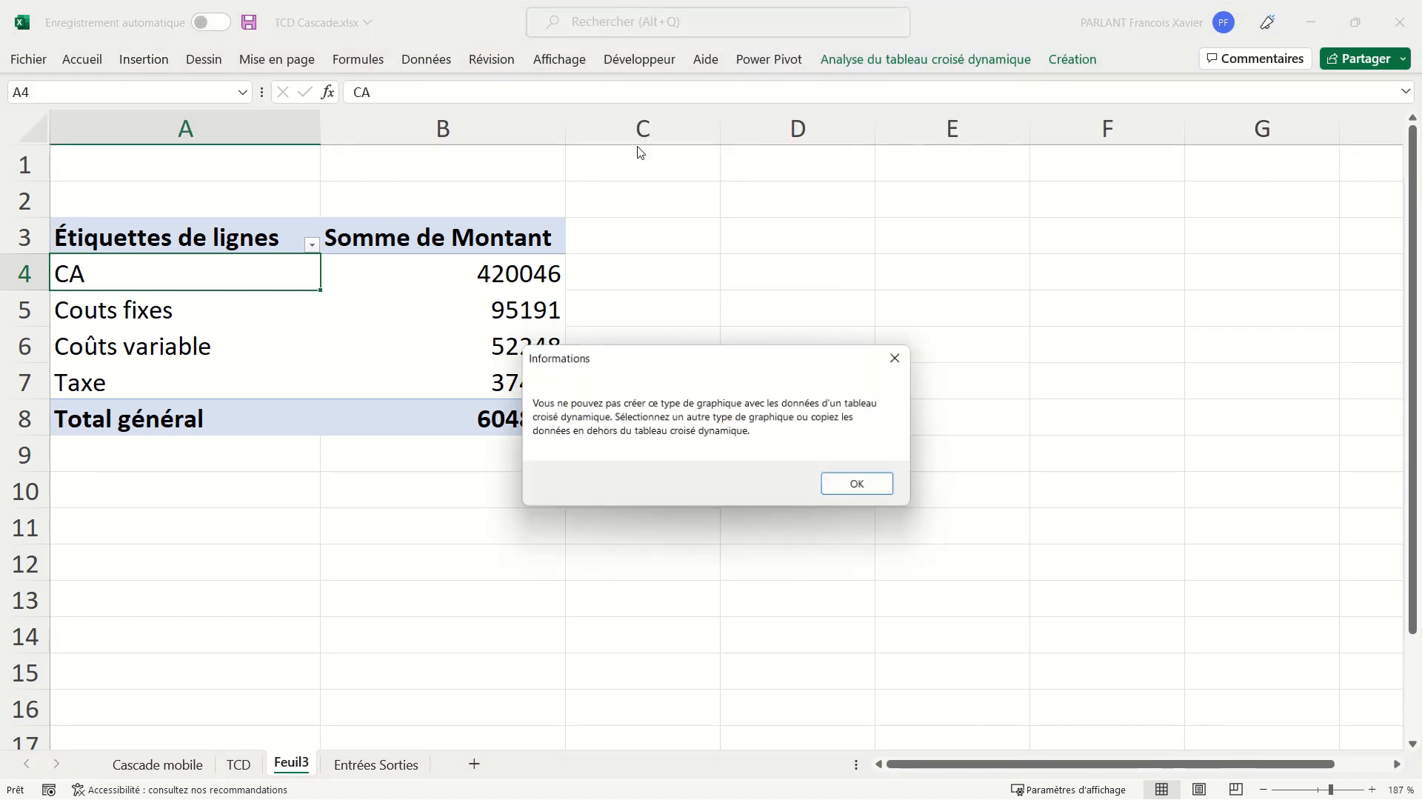
click(852, 491)
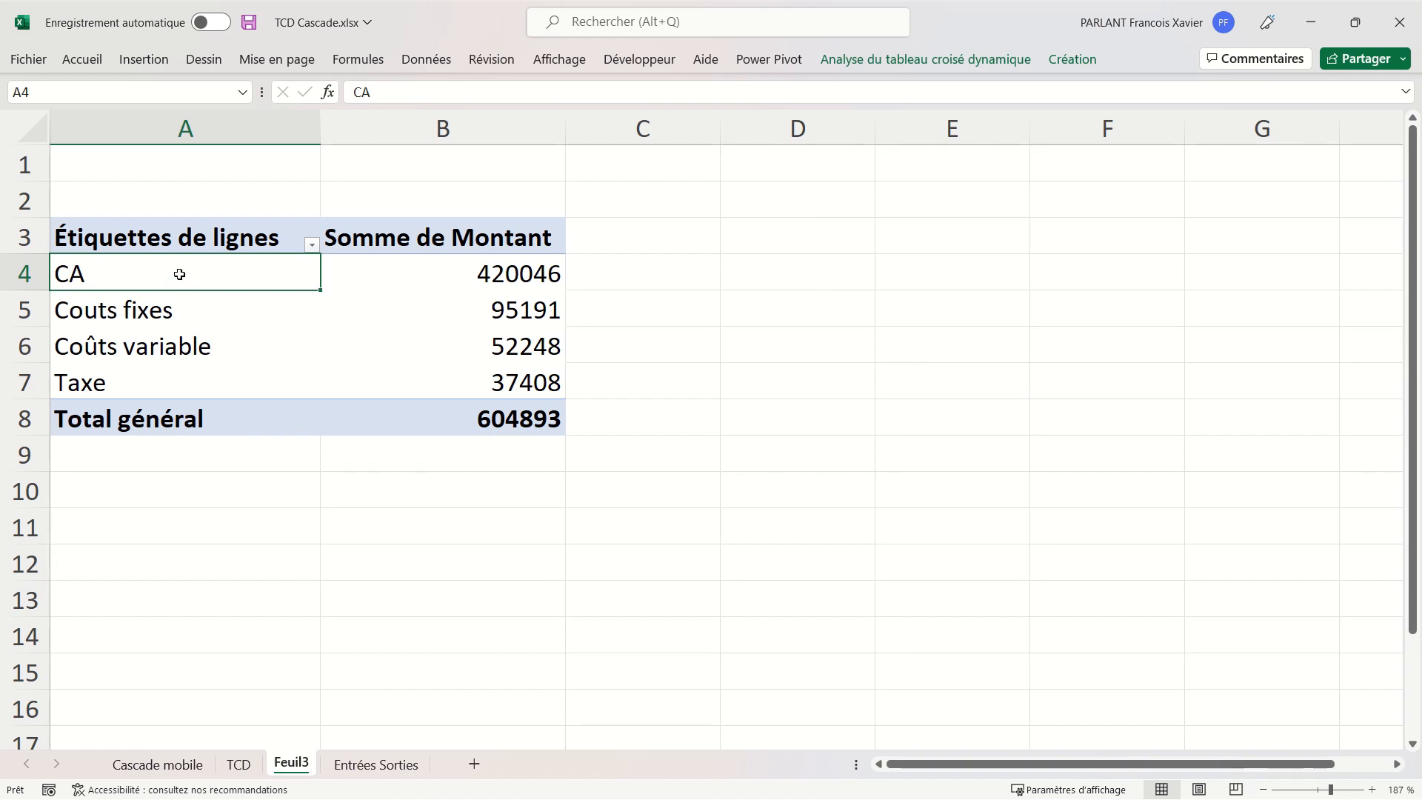
Copy the pivot table's row labels from A4:A7 and paste them outside it, starting at D4
drag(179, 274, 172, 381)
key(ctrl+c)
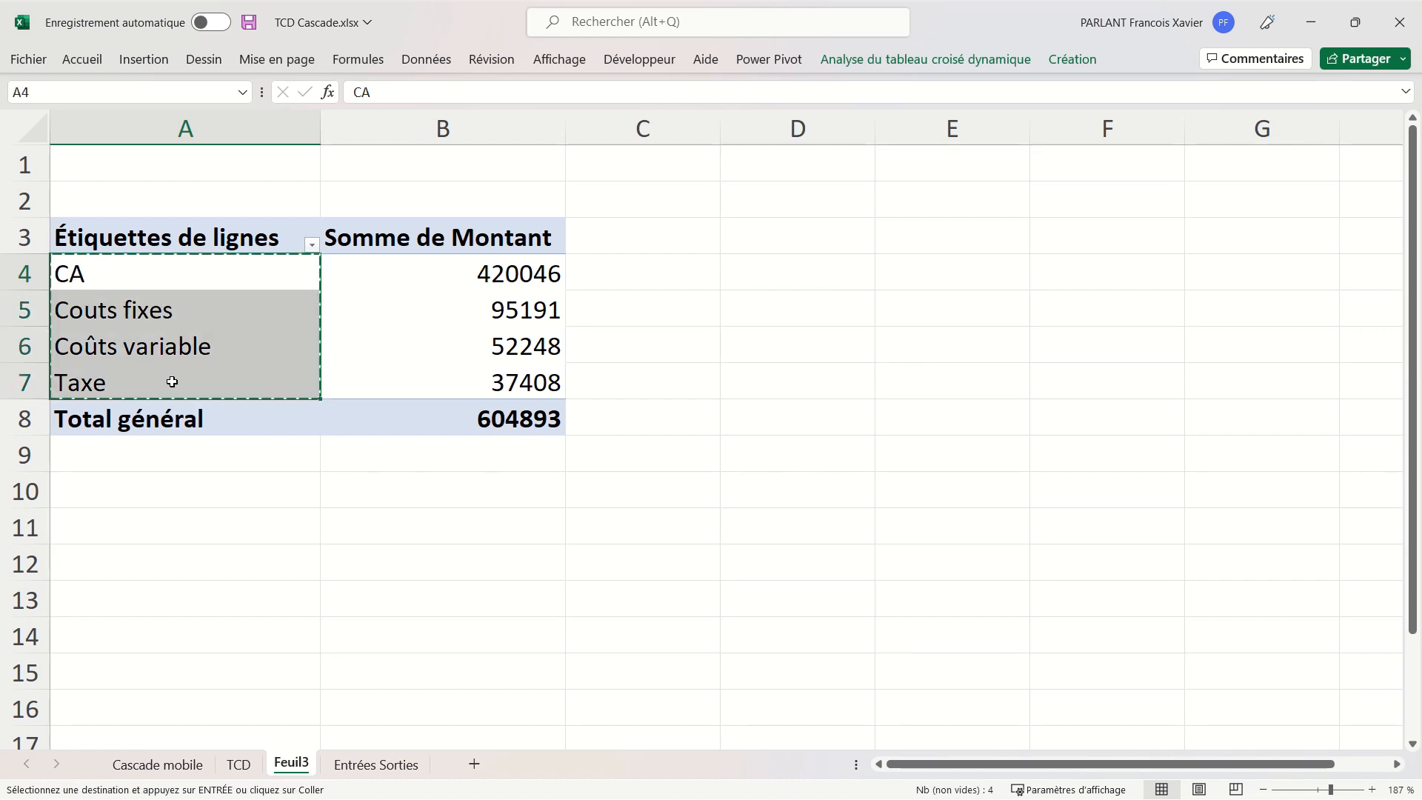
click(801, 269)
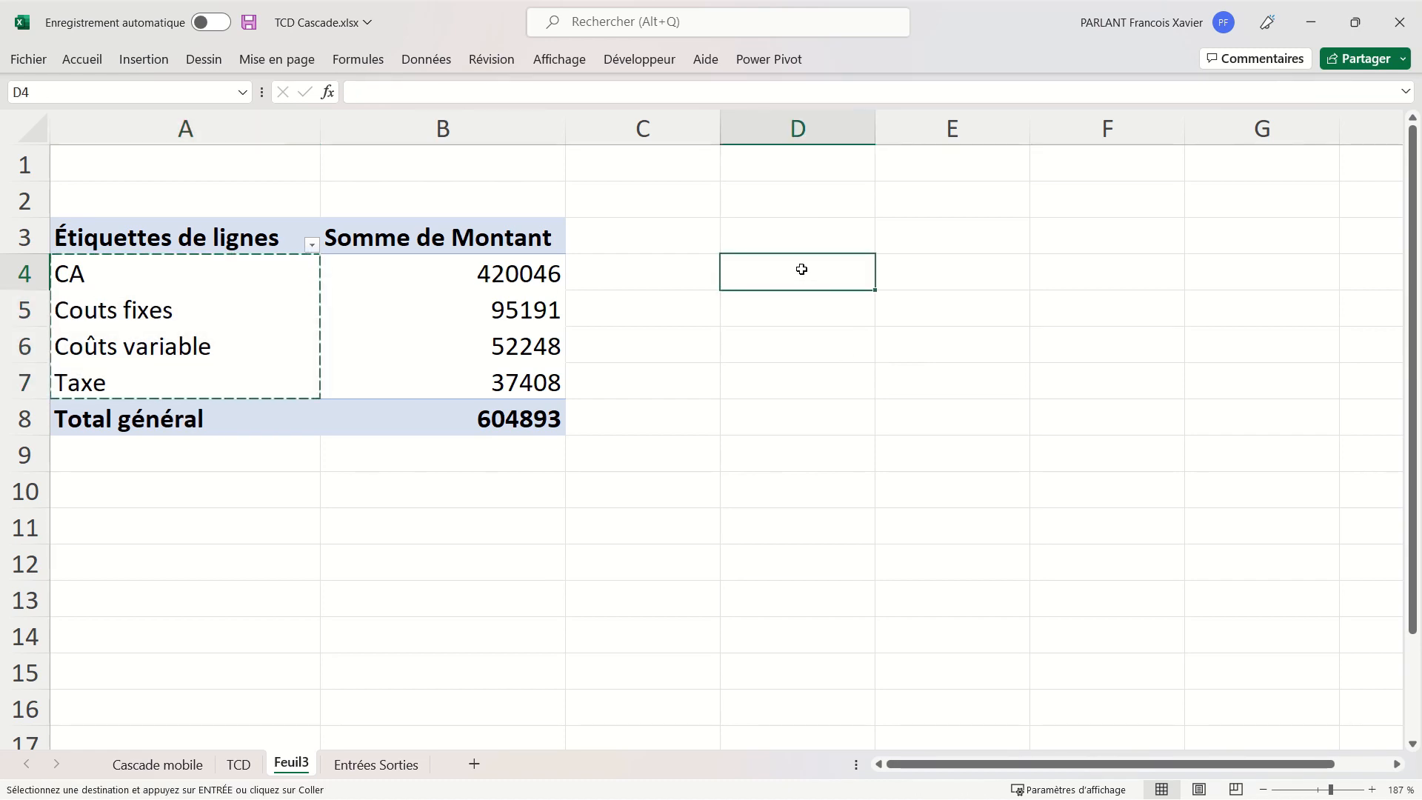
right_click(802, 269)
click(873, 365)
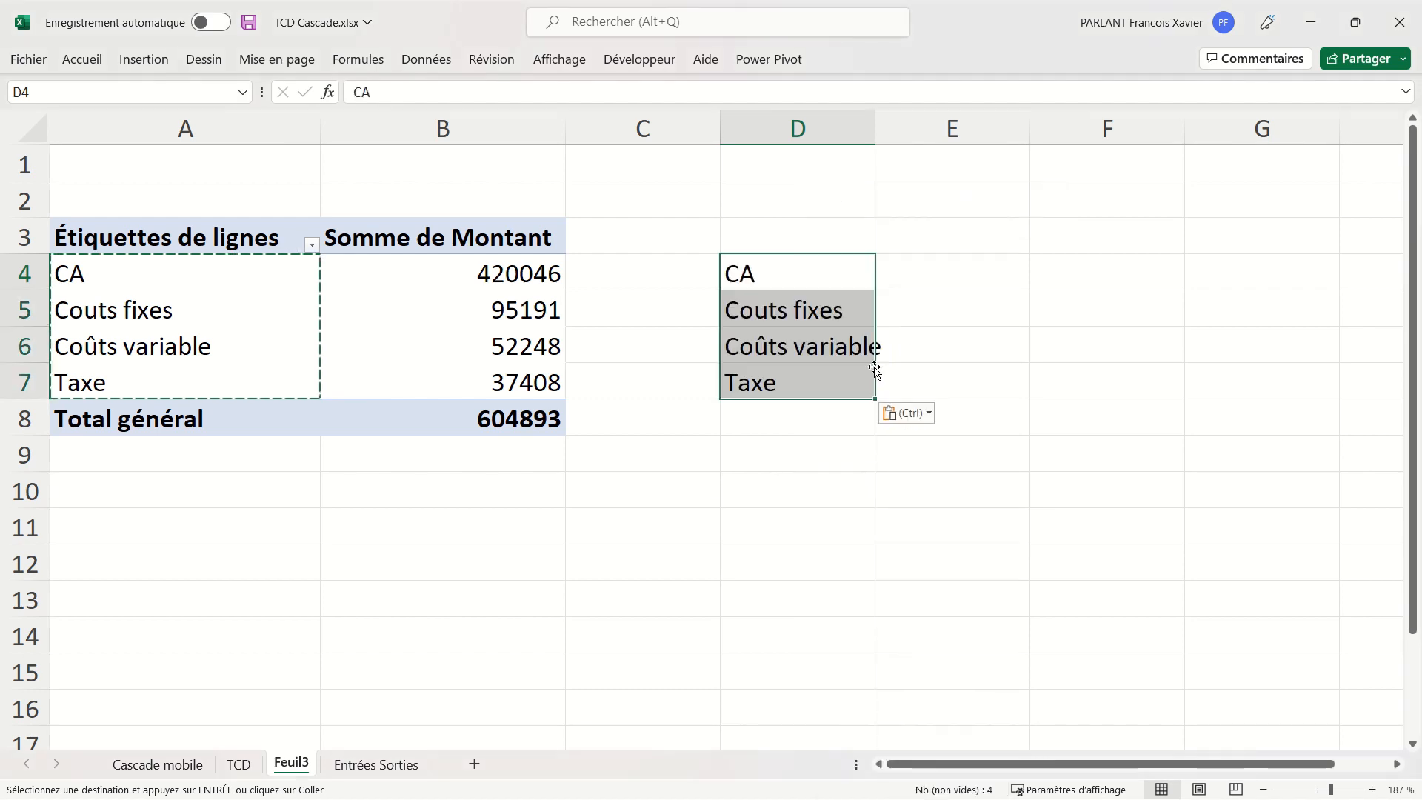
Move the copied Taxe label down to D8, leaving D7 empty
click(827, 367)
drag(826, 398, 828, 415)
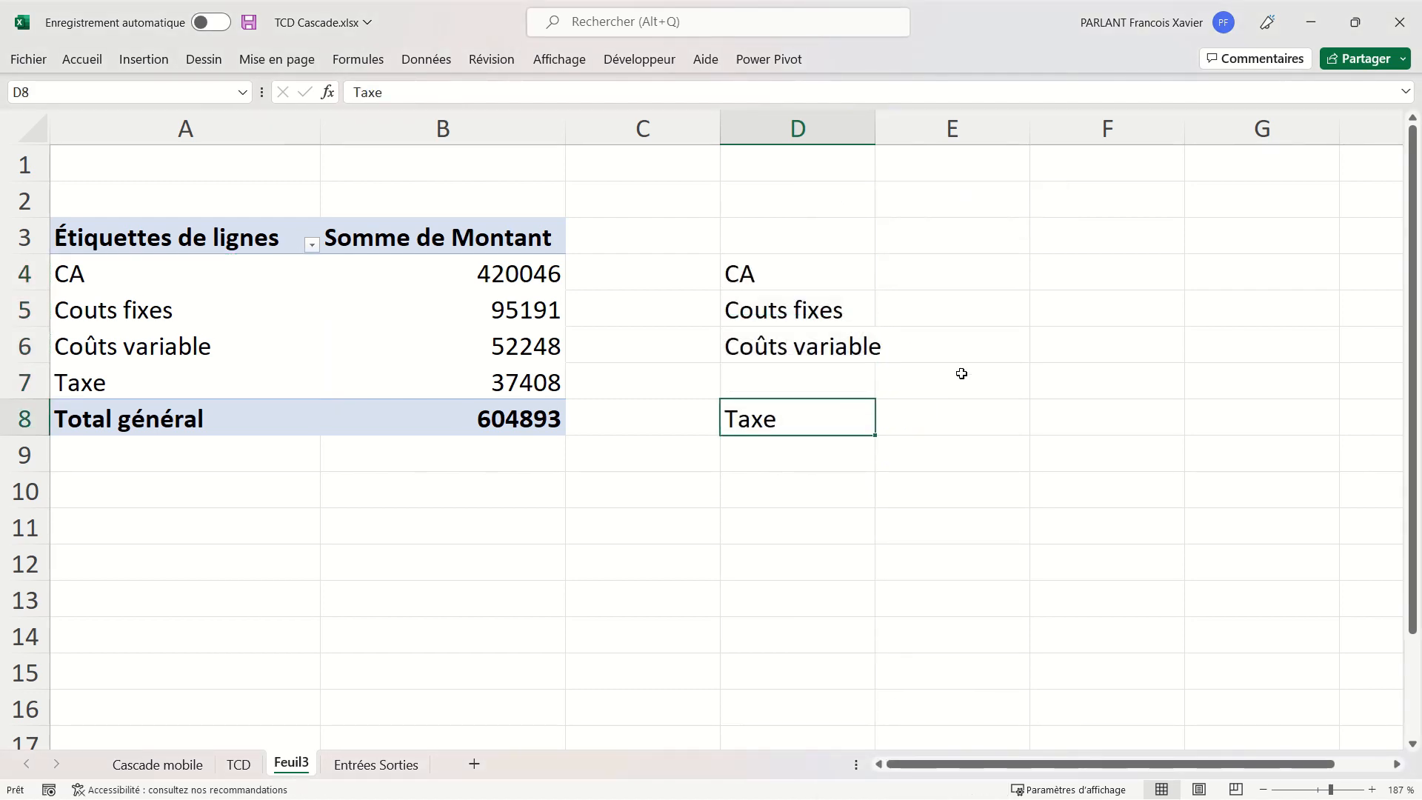
key(Up)
Link E4 and E5 to the pivot table's CA and Couts fixes amounts with LIREDONNEESTABCROISDYNAMIQUE references
click(901, 285)
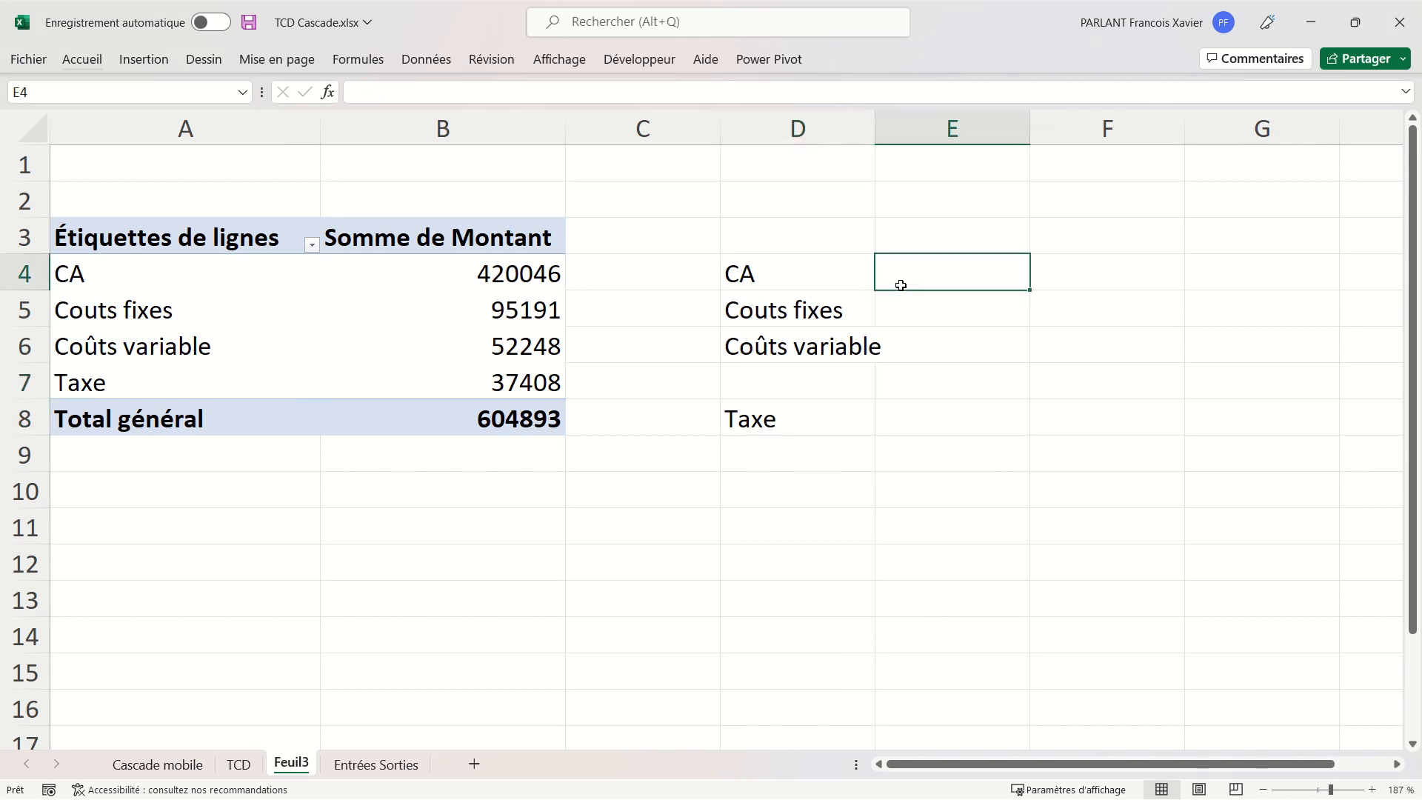
text(=)
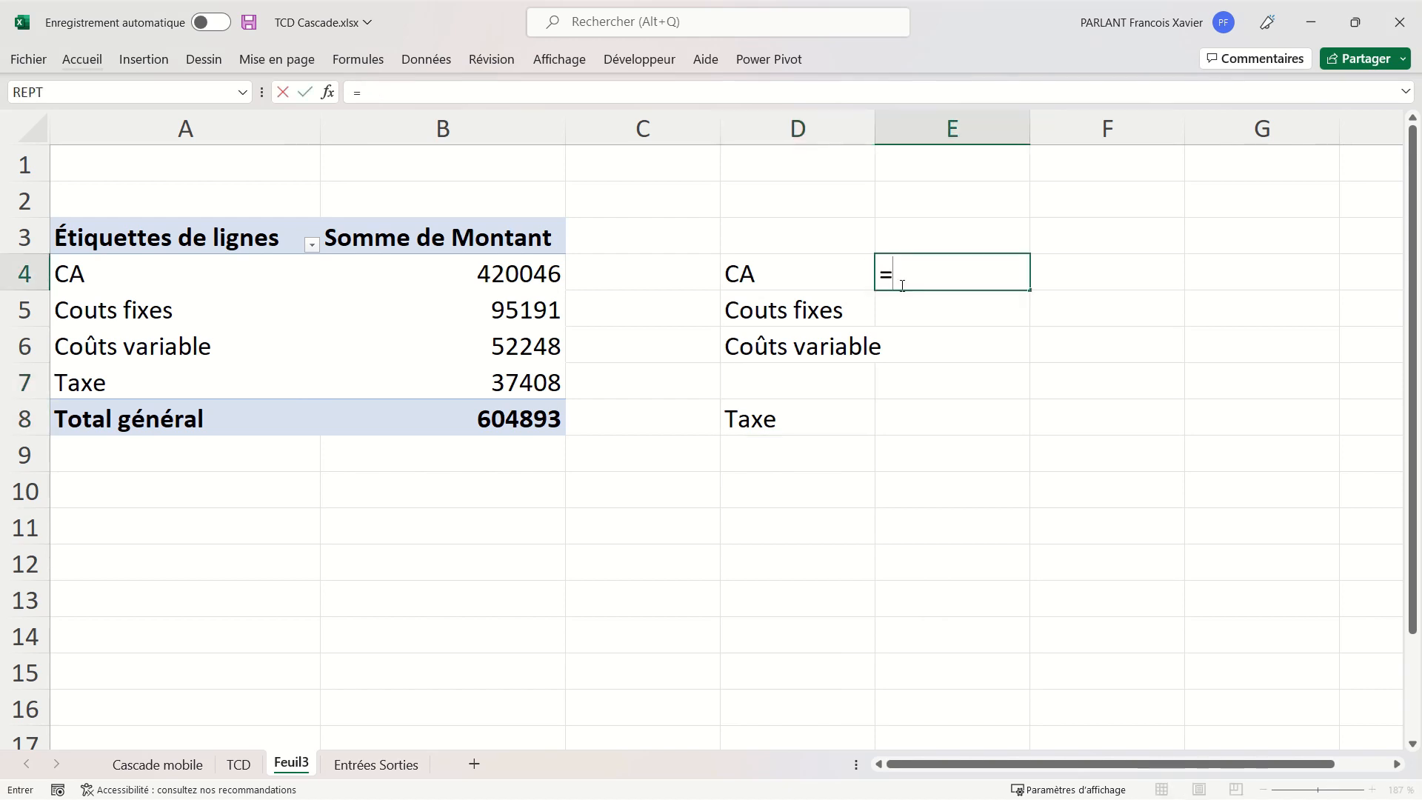
click(486, 277)
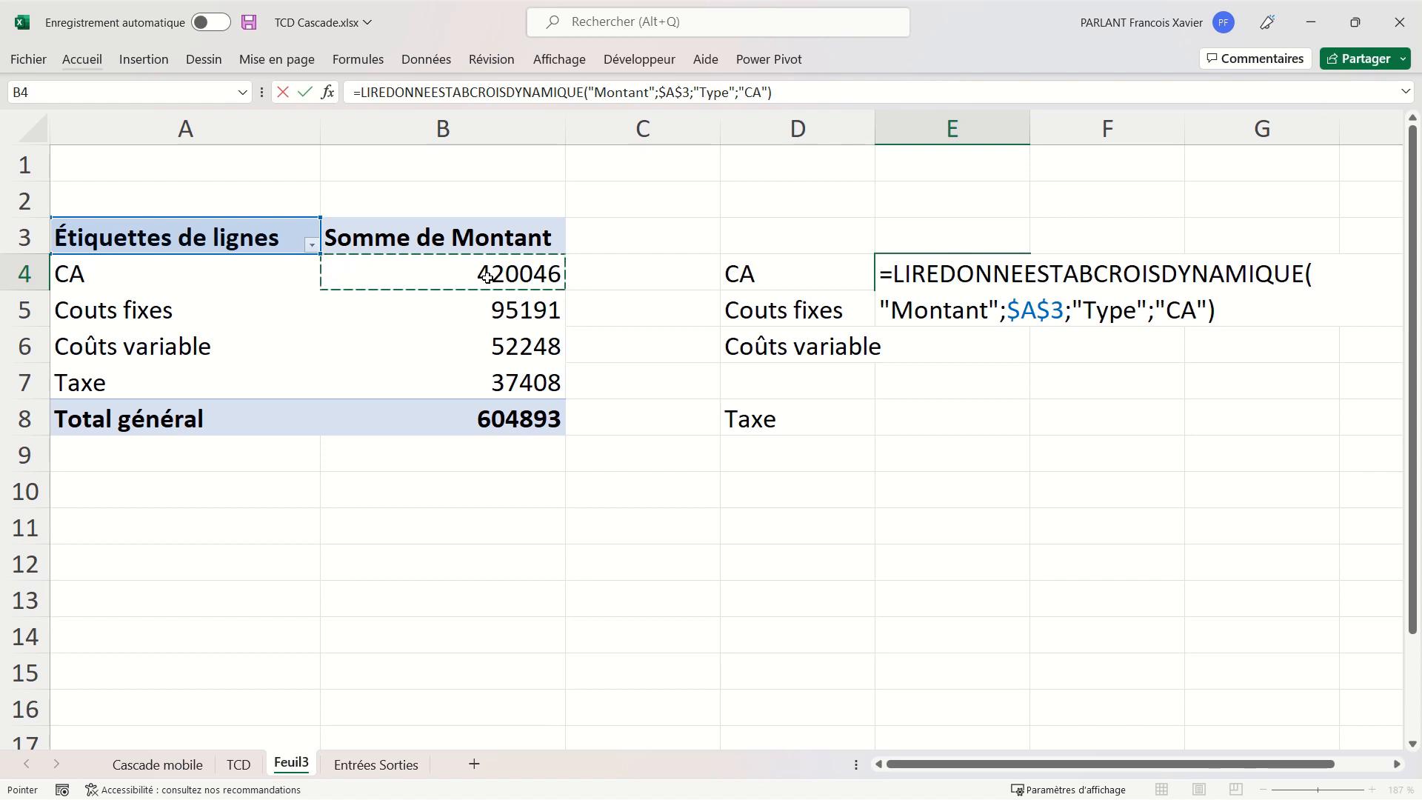
key(Return)
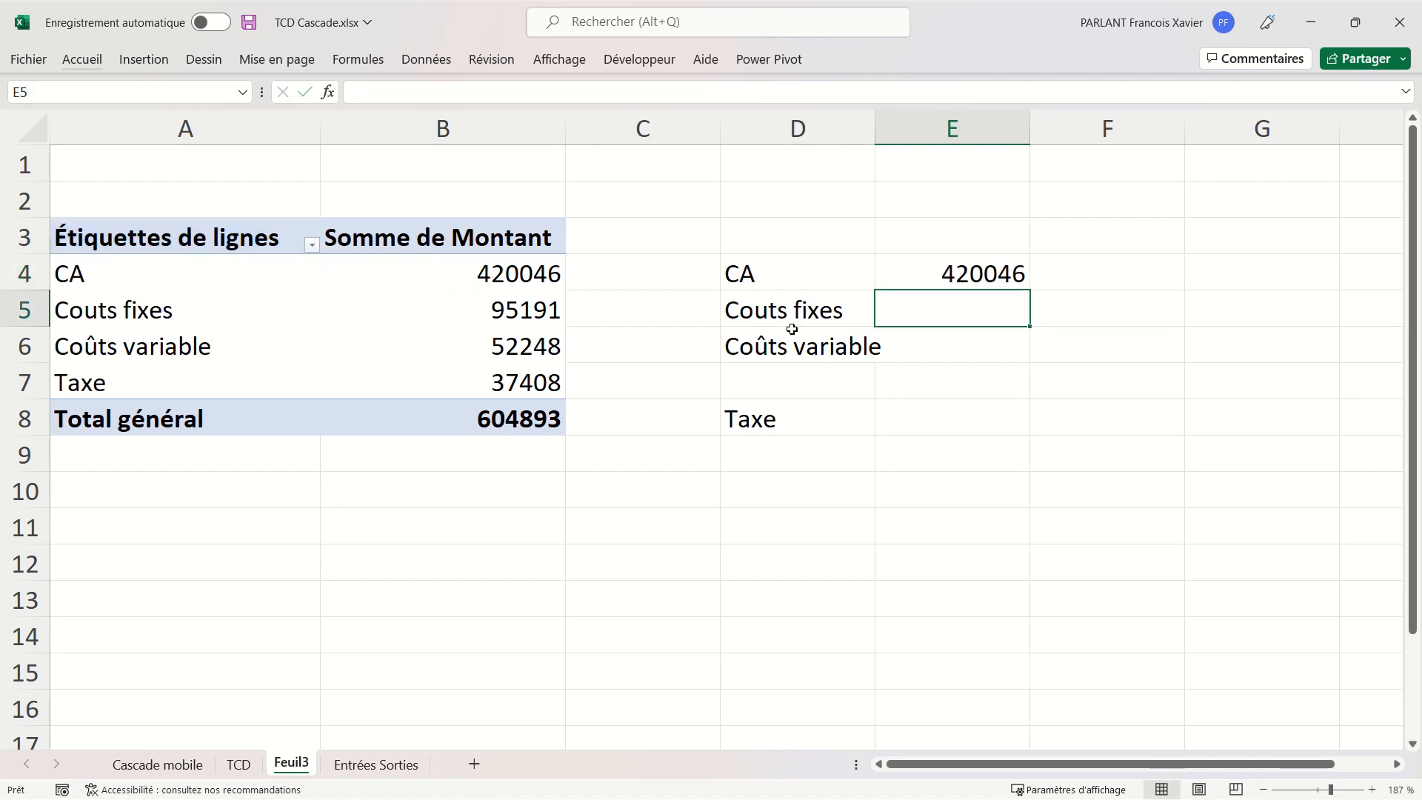
text(=)
click(526, 312)
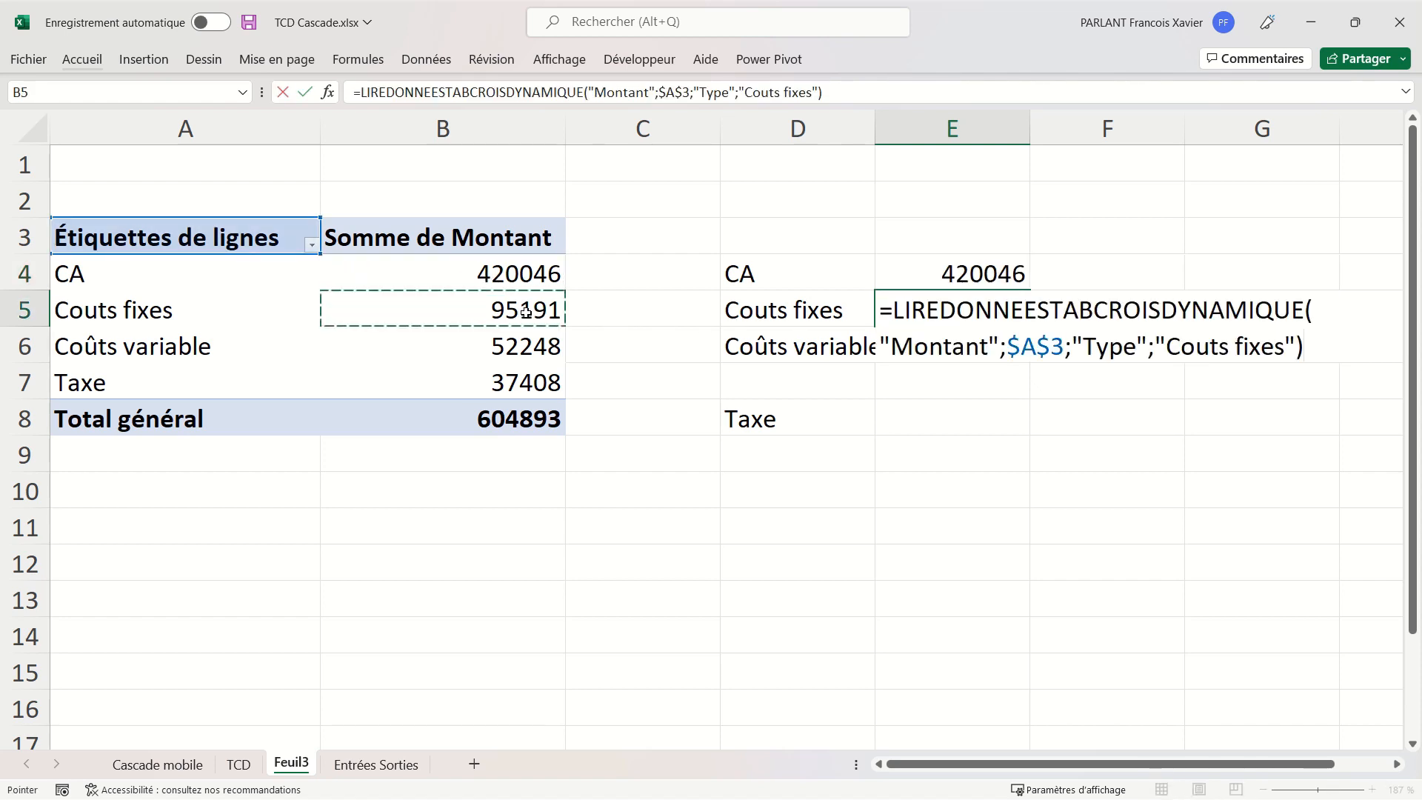
key(Return)
Link E6 to the pivot table's Coûts variable amount and E8 to its Taxe amount
text(=)
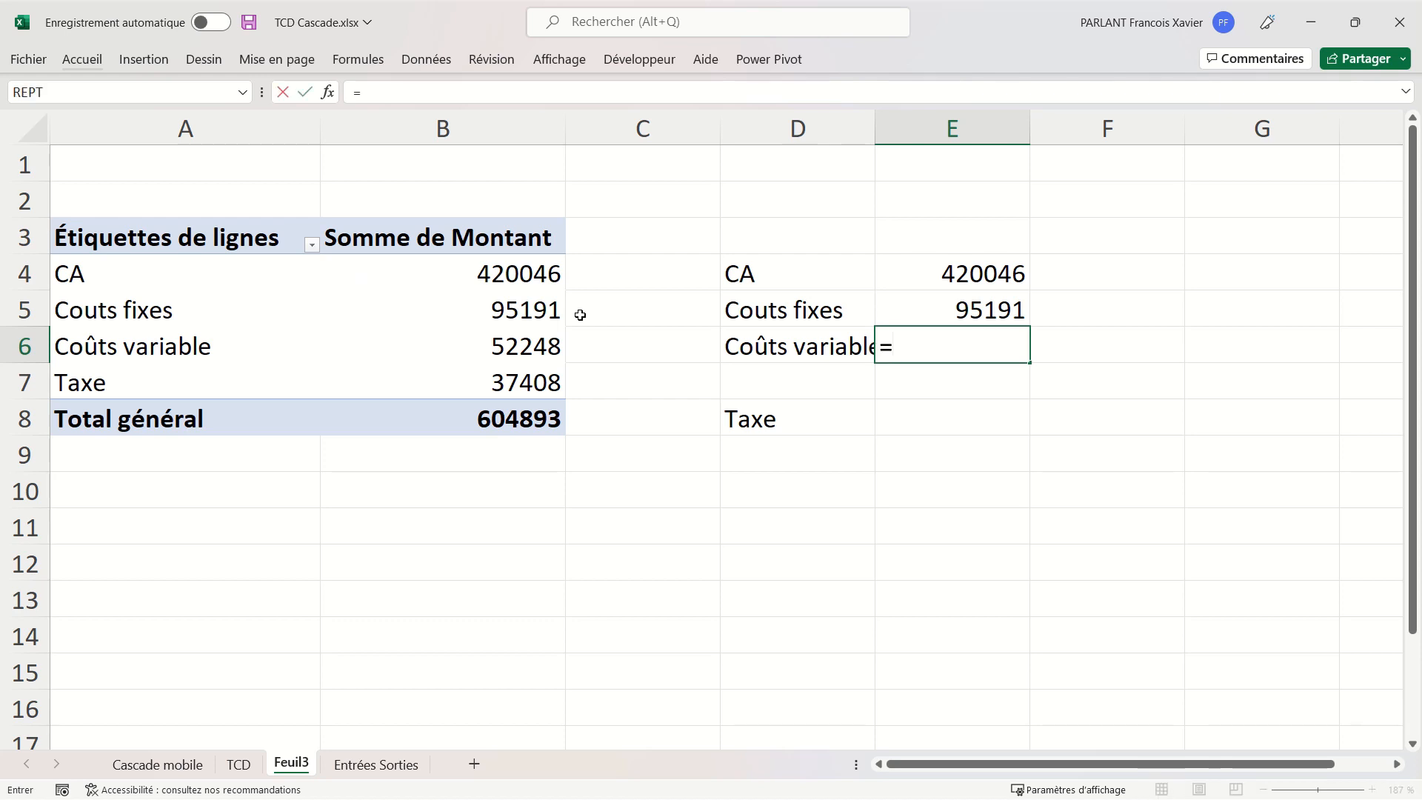
click(526, 359)
key(Return)
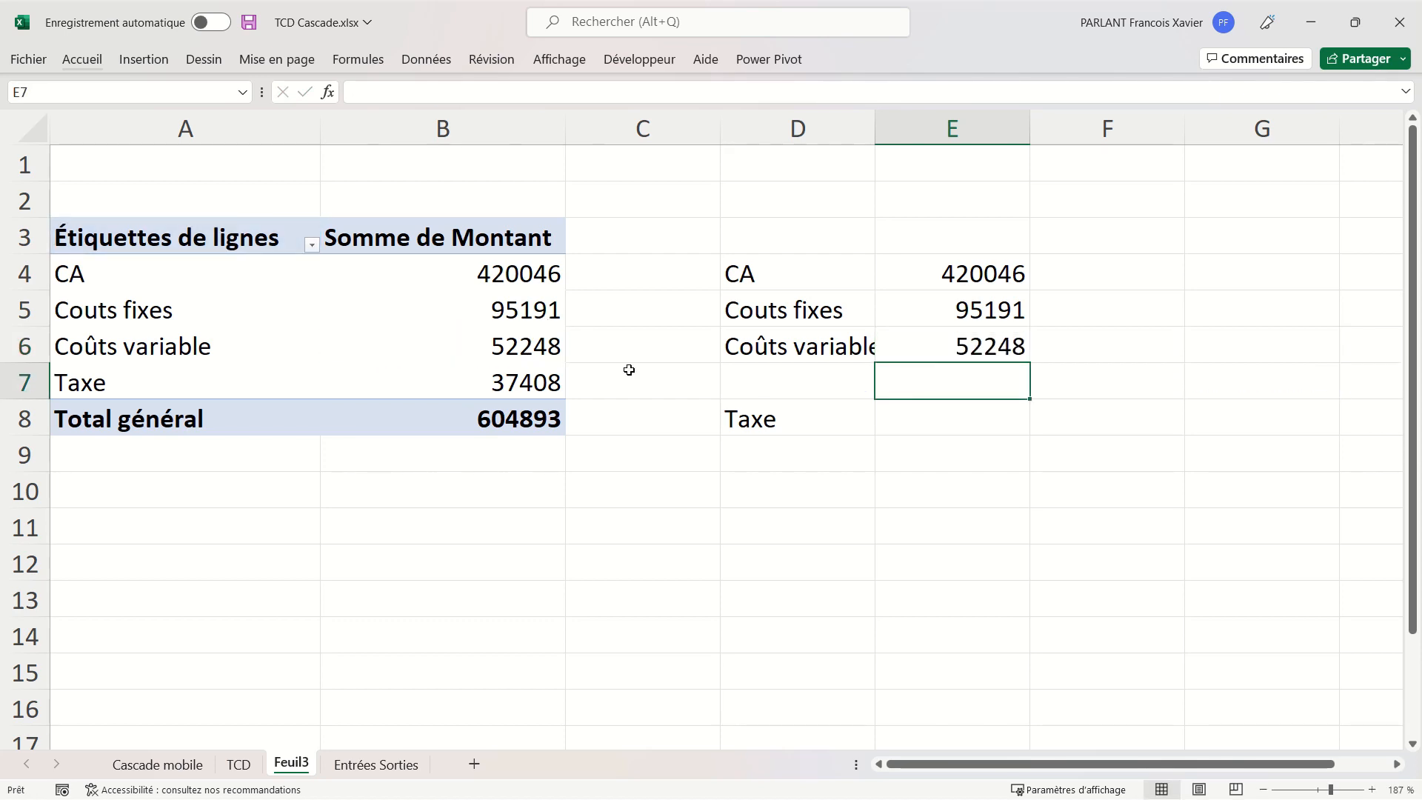
click(951, 422)
text(=)
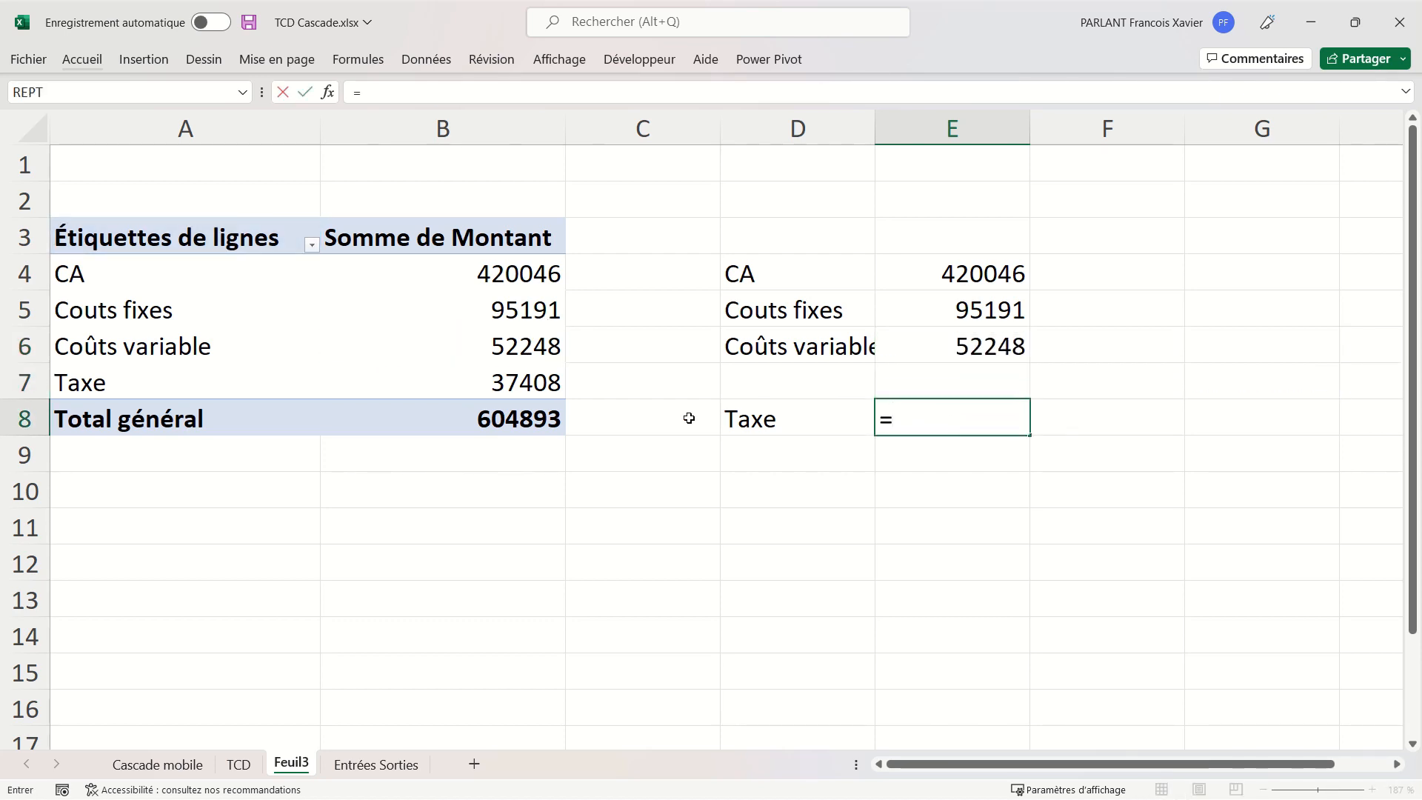
click(483, 386)
key(Return)
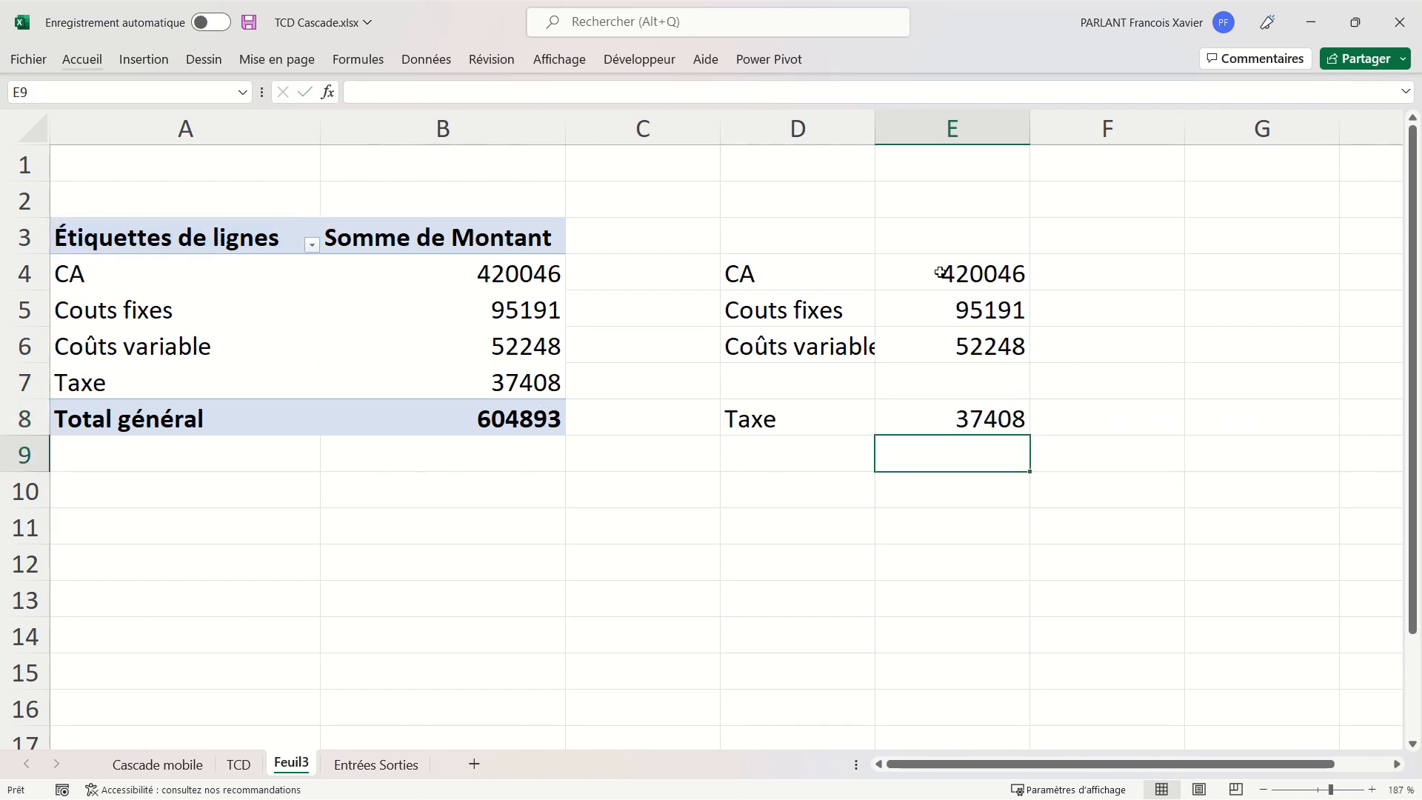
Put a minus sign before the LIREDONNEESTABCROISDYNAMIQUE function in the Couts fixes and Coûts variable formulas in E5 and E6
click(953, 300)
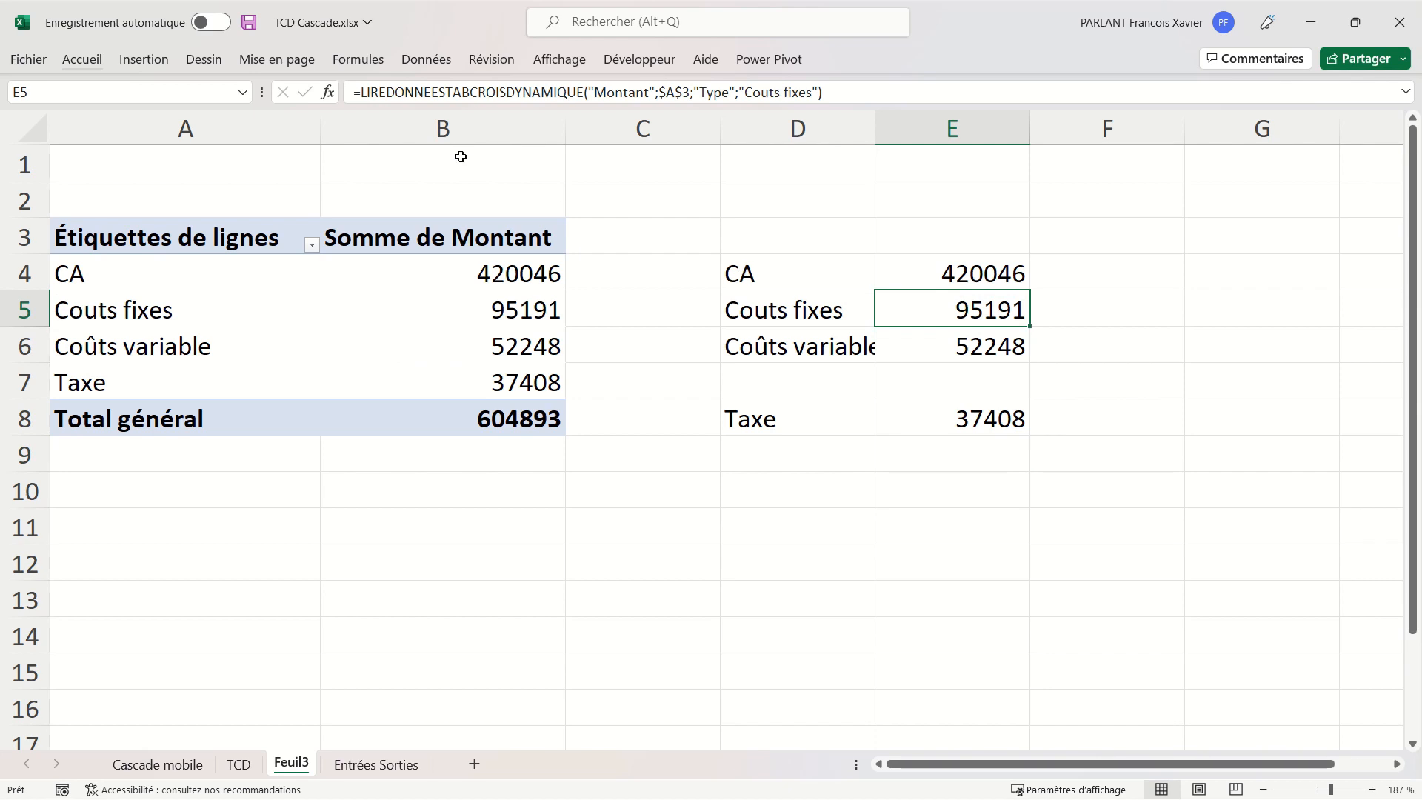
double_click(941, 312)
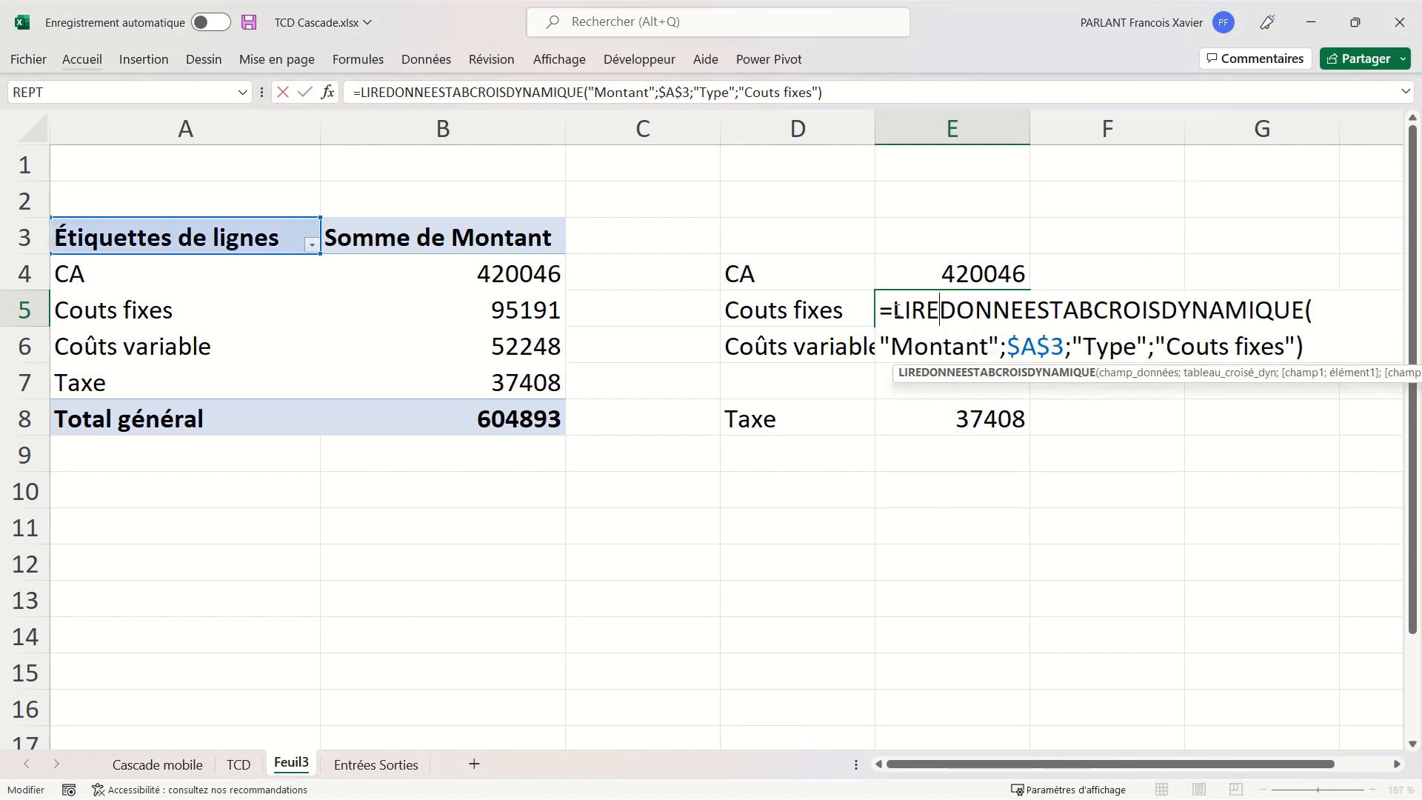
click(894, 311)
text(-)
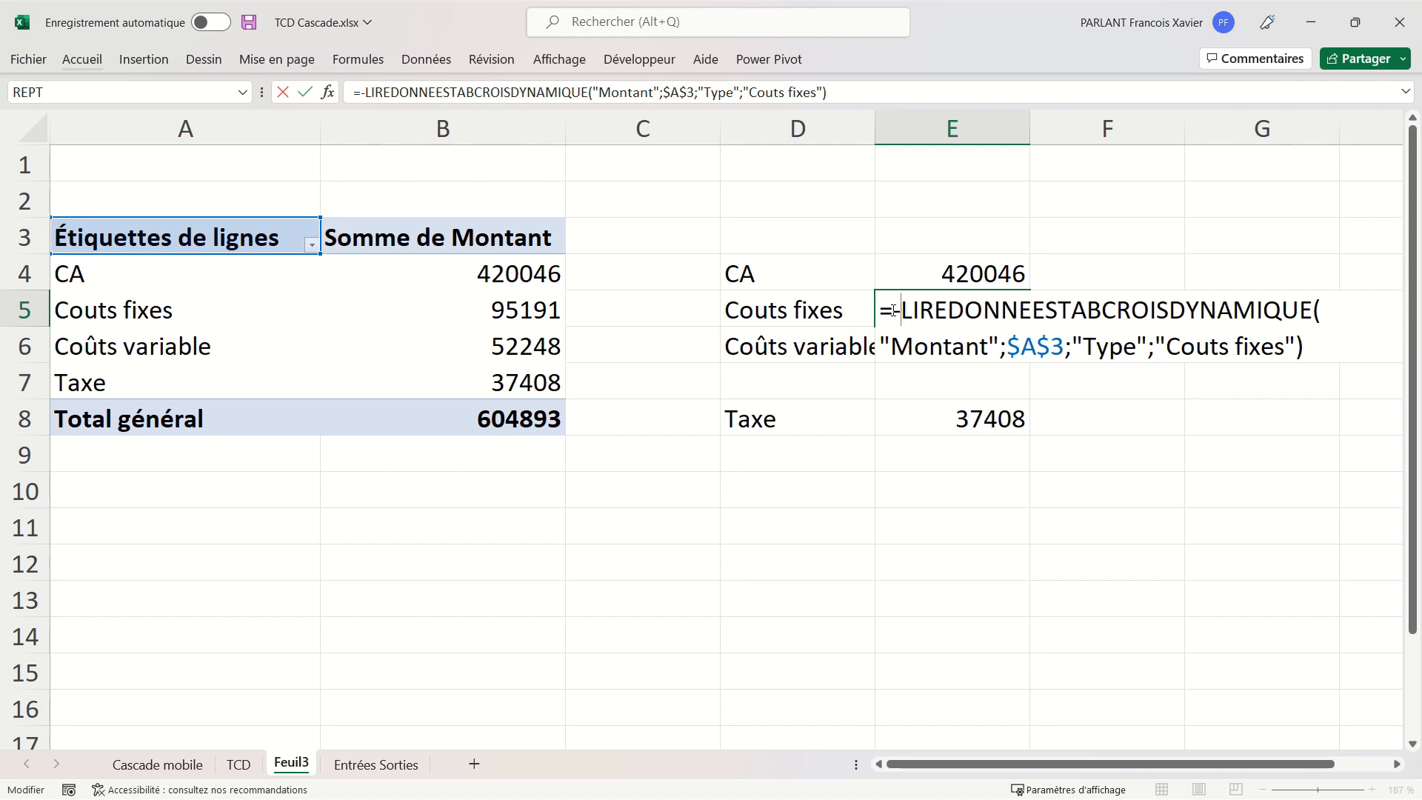
key(Return)
double_click(927, 346)
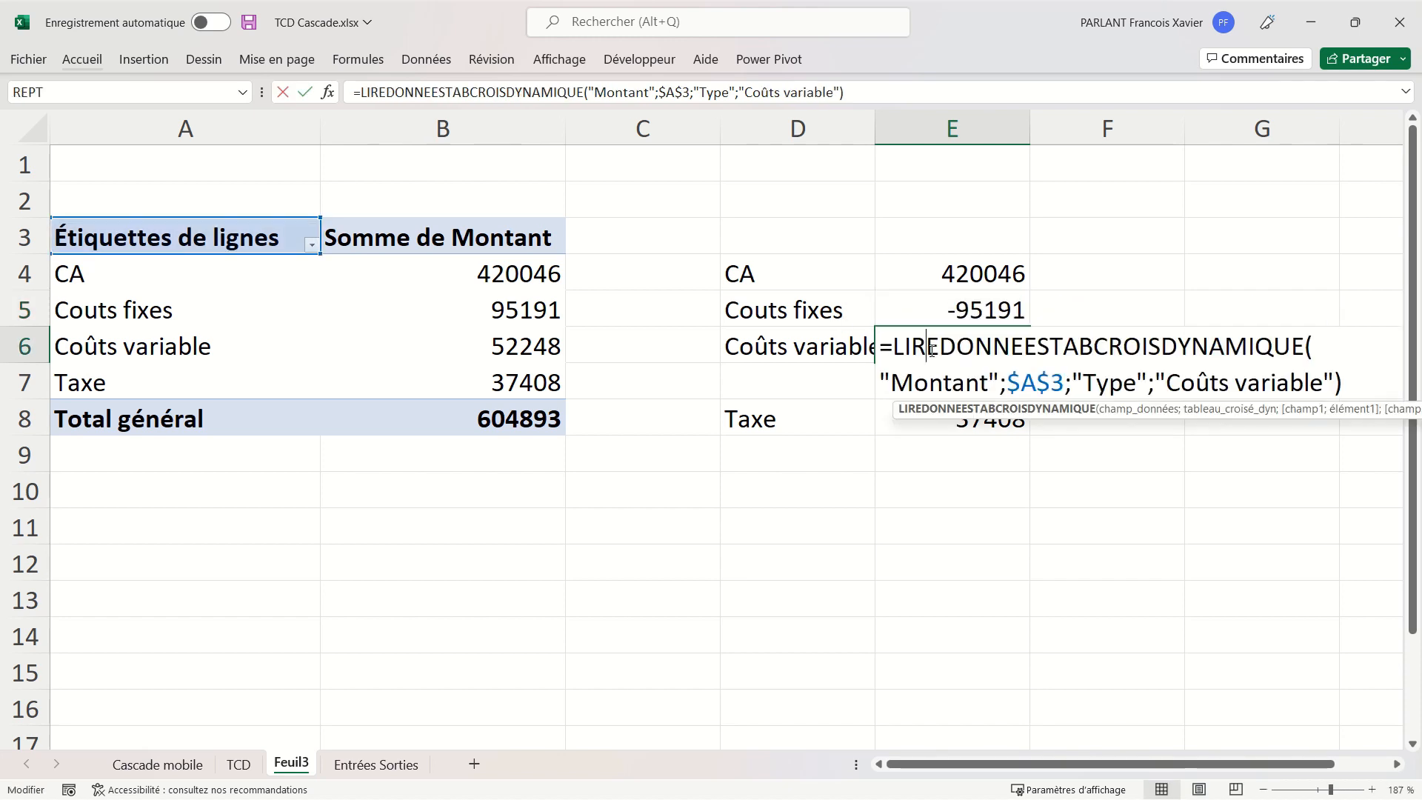
click(893, 348)
text(-)
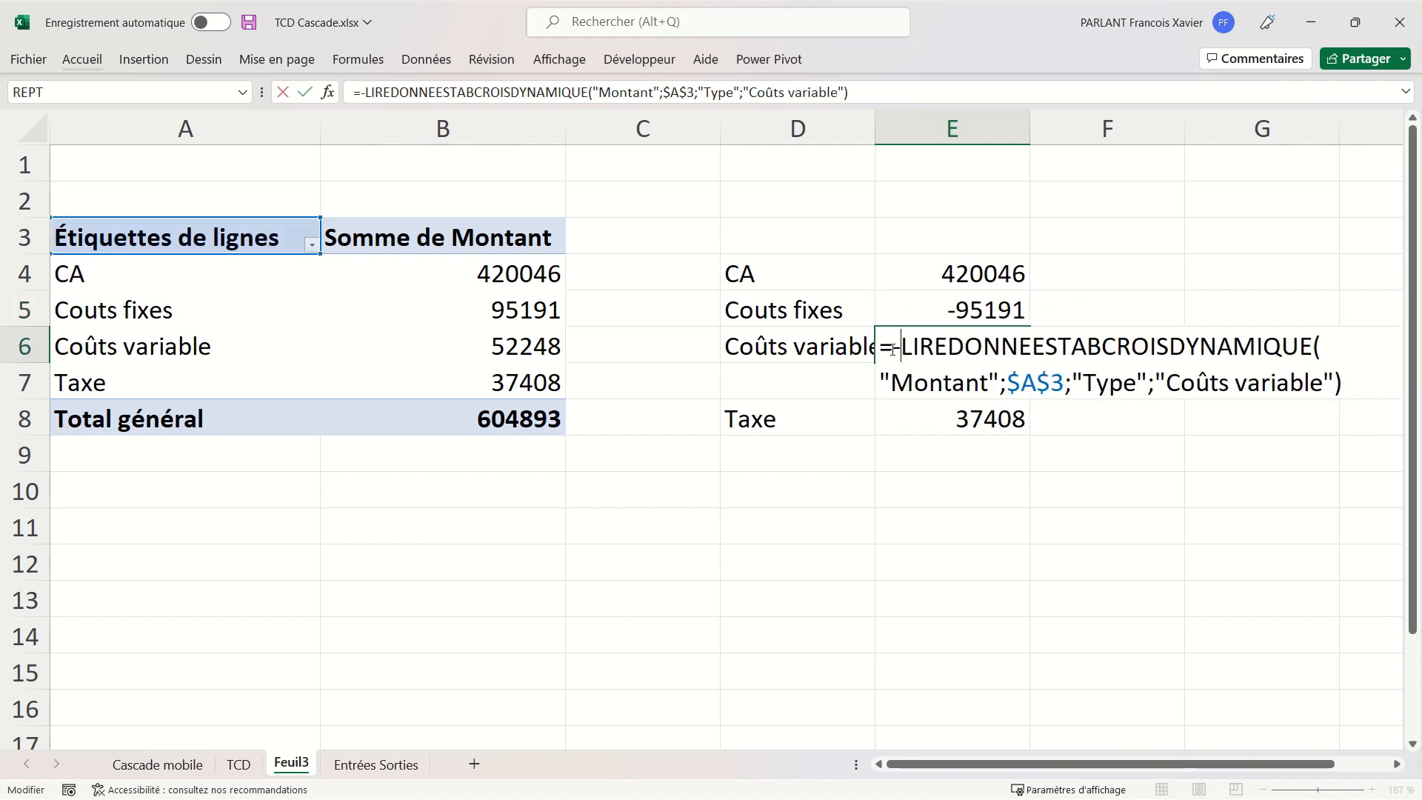
key(Return)
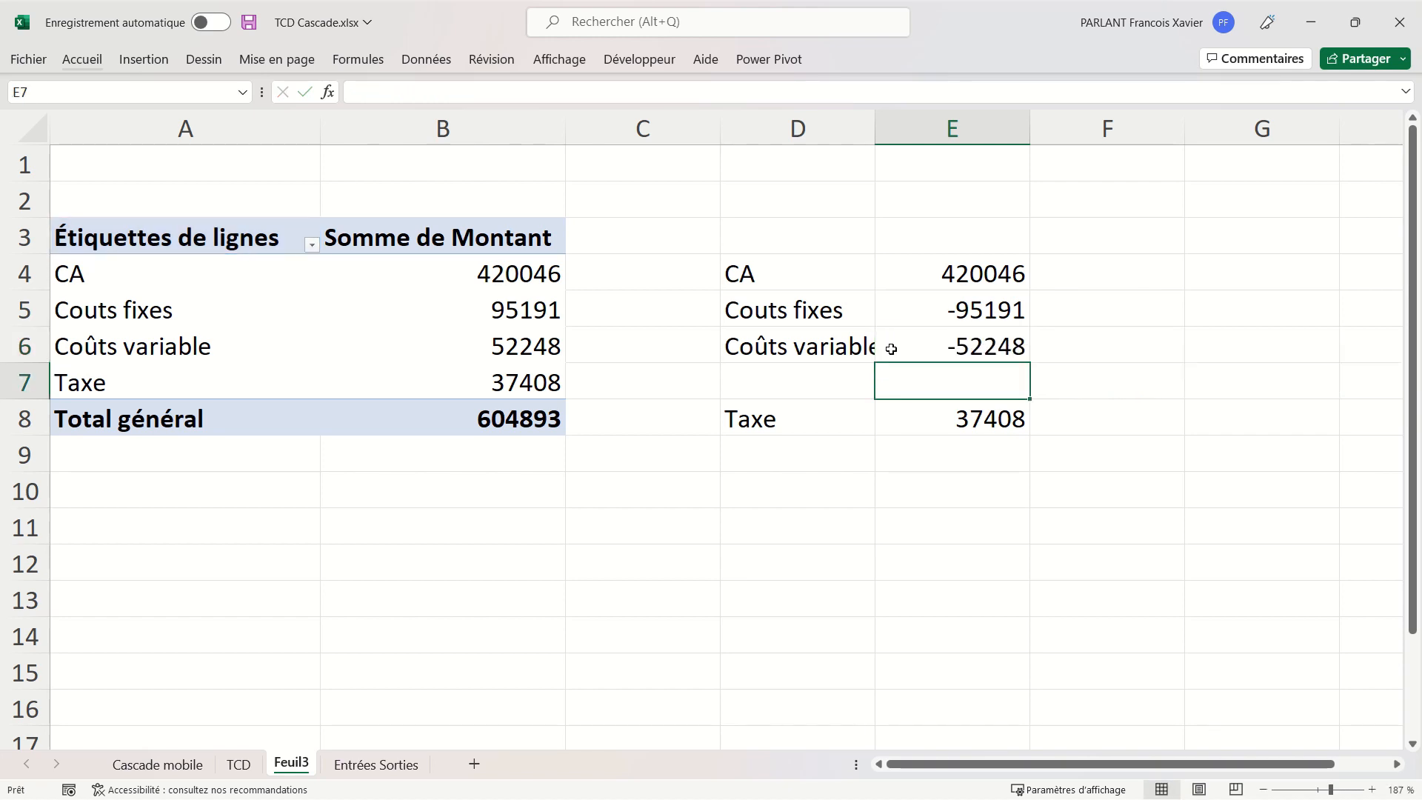
Make the Taxe amount in E8 negative and add the labels Marge in D7 and Résultat in D9
click(948, 419)
right_click(952, 429)
click(932, 422)
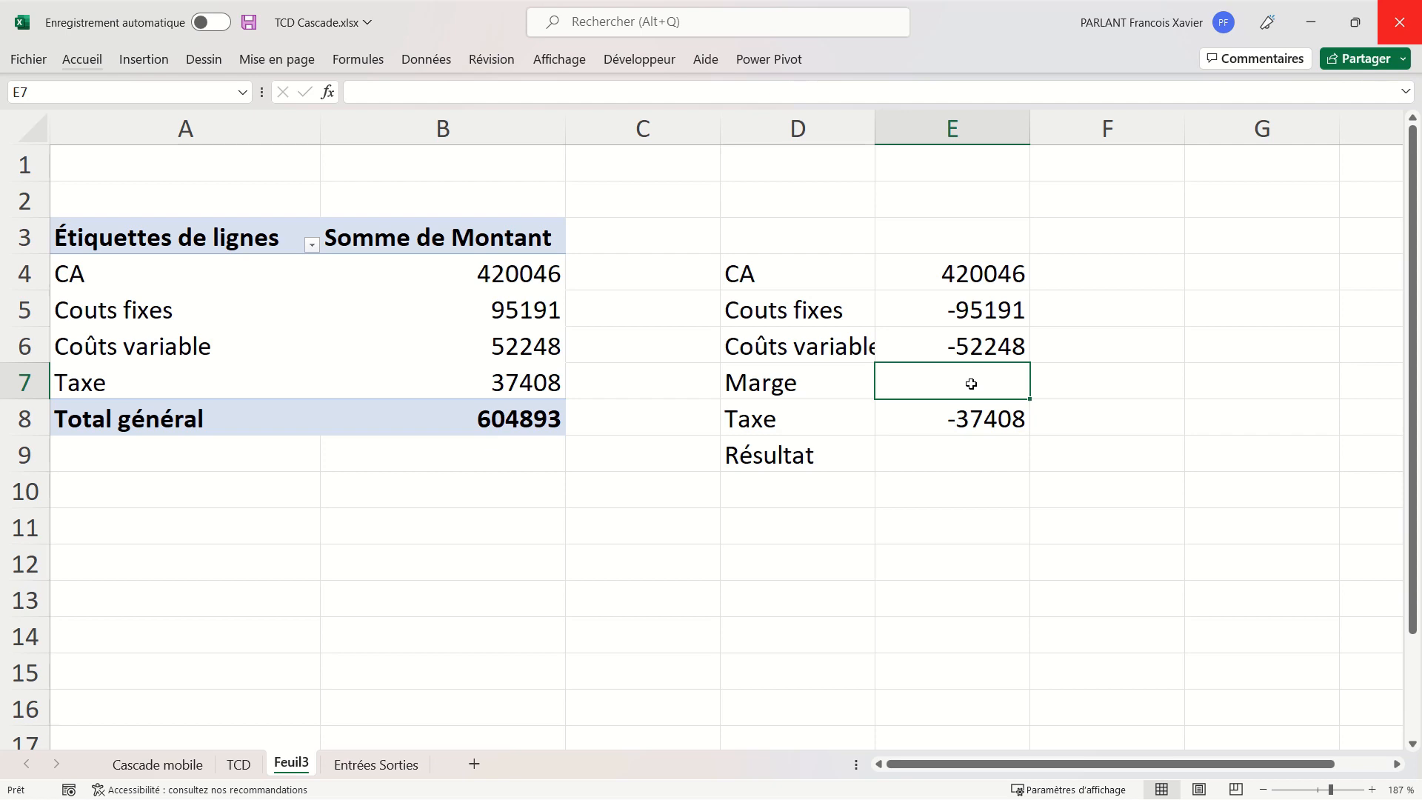
Calculate Marge in E7 by adding CA, Couts fixes and Coûts variable with =E4+E5+E6
text(=)
click(968, 274)
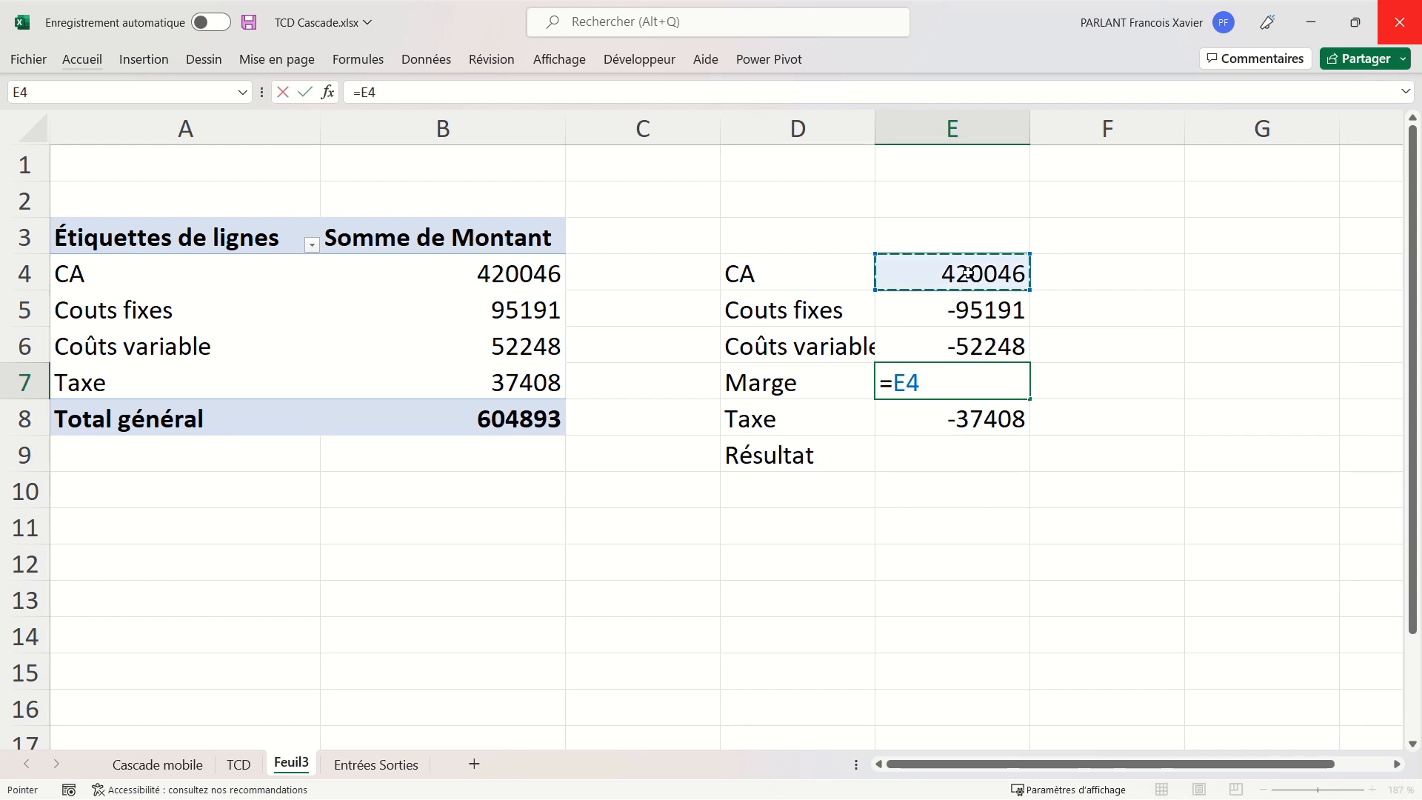
text(+)
click(976, 310)
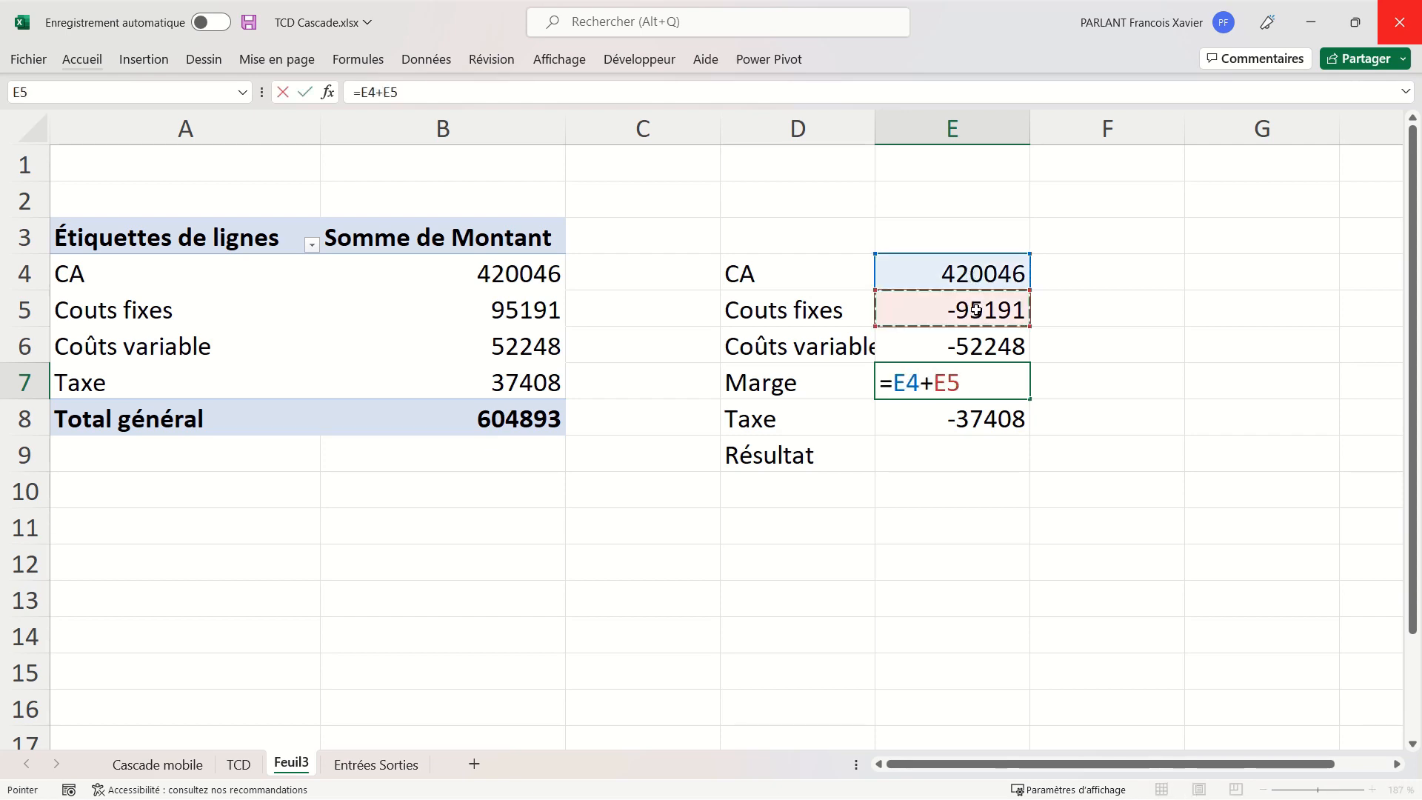
text(+)
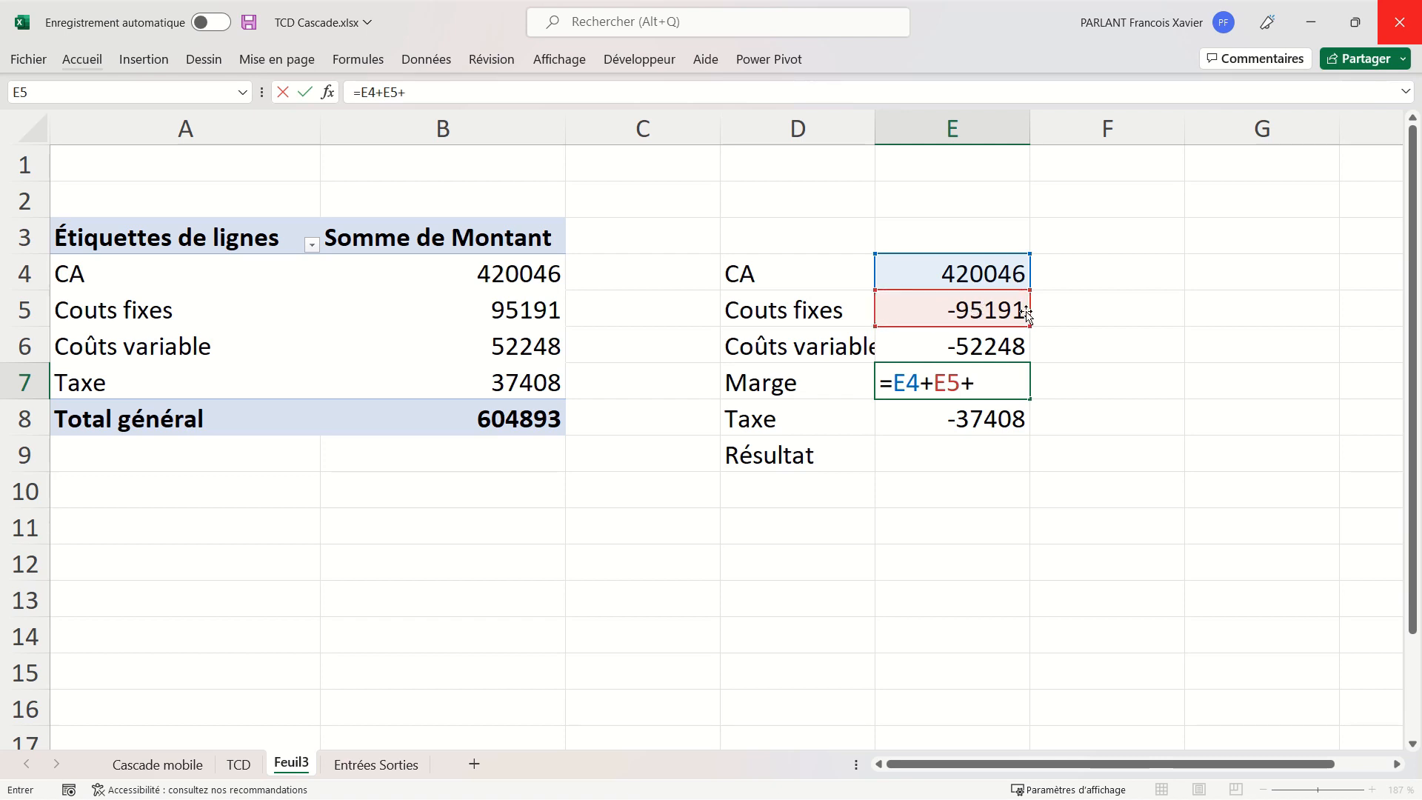
click(978, 351)
key(Return)
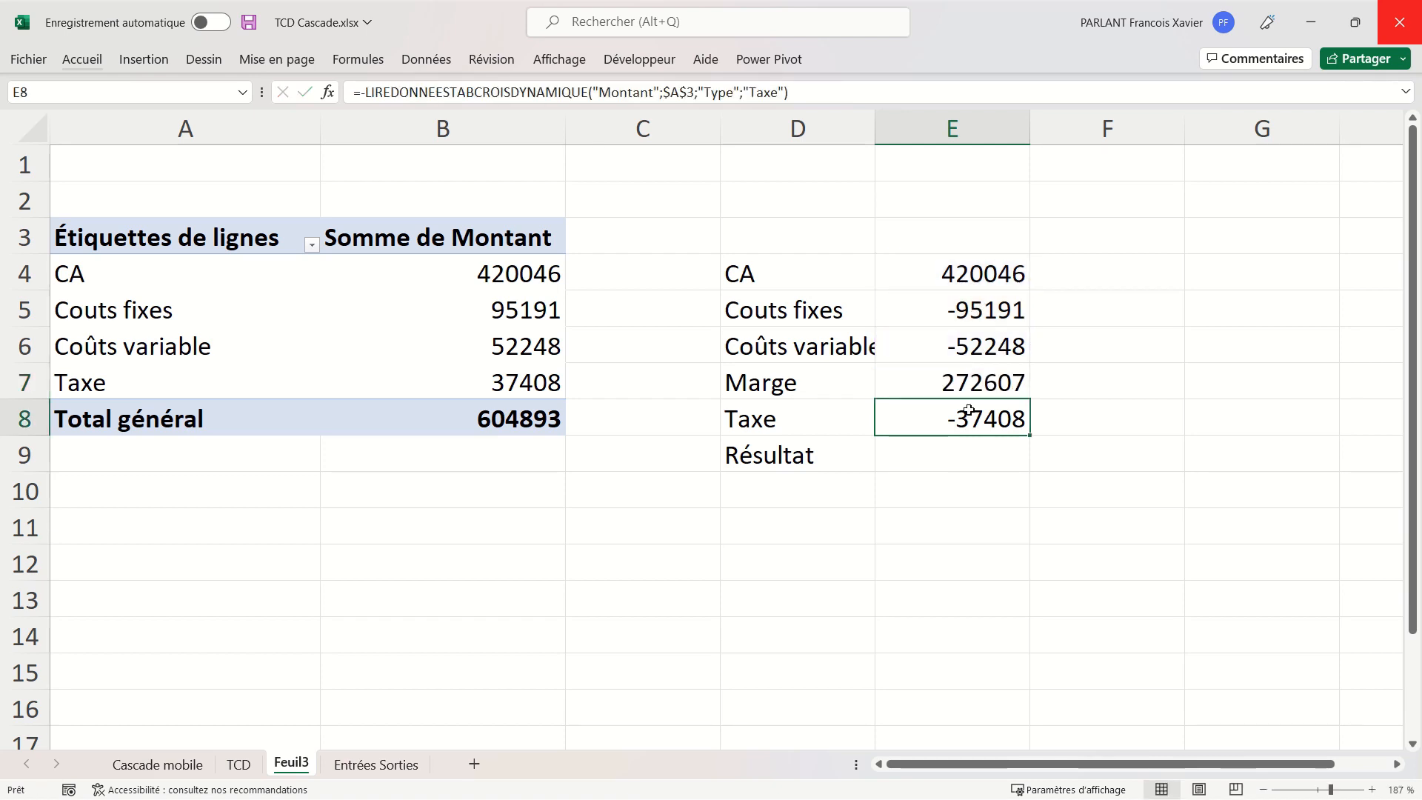
Calculate Résultat in E9 by adding Marge and Taxe with =E7+E8
click(965, 460)
text(=)
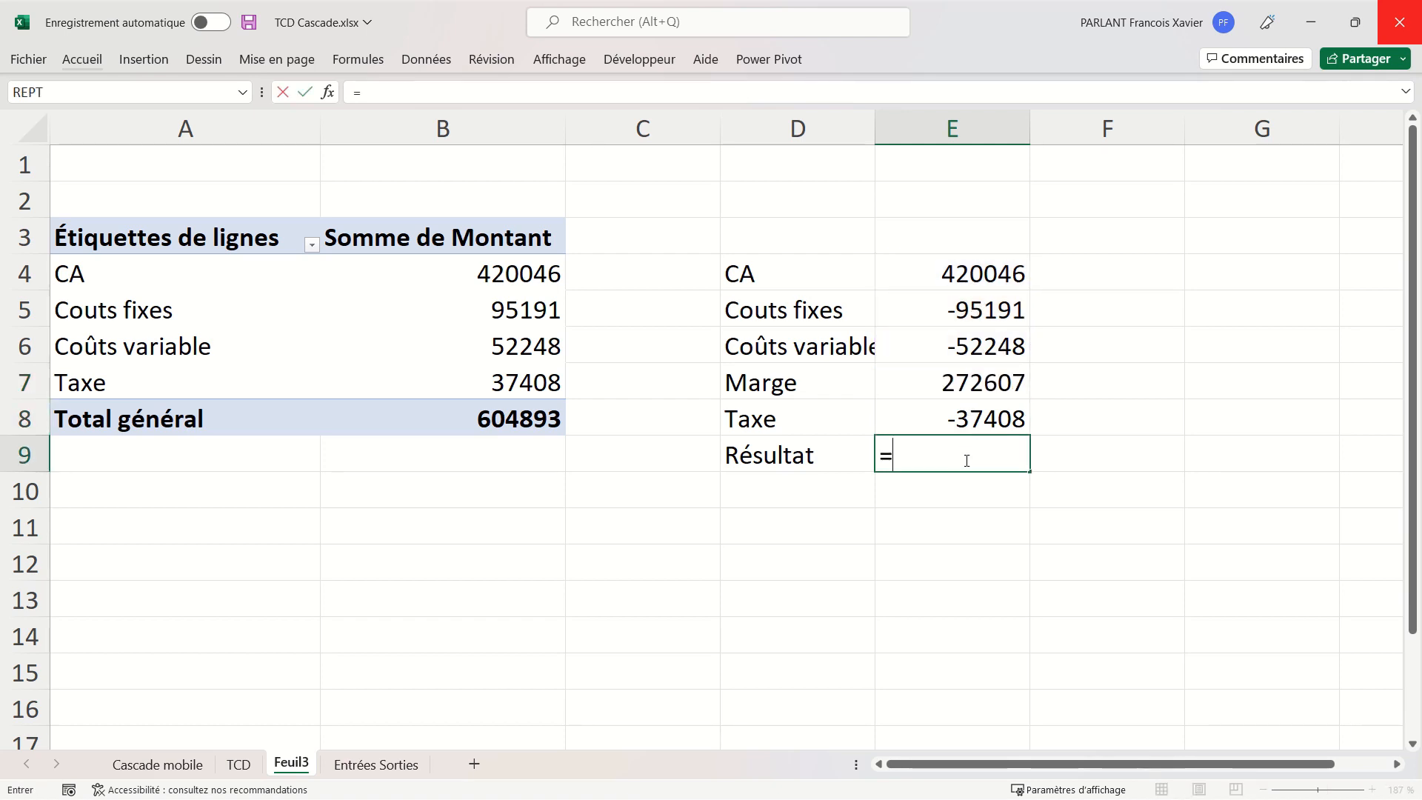
click(957, 373)
text(+)
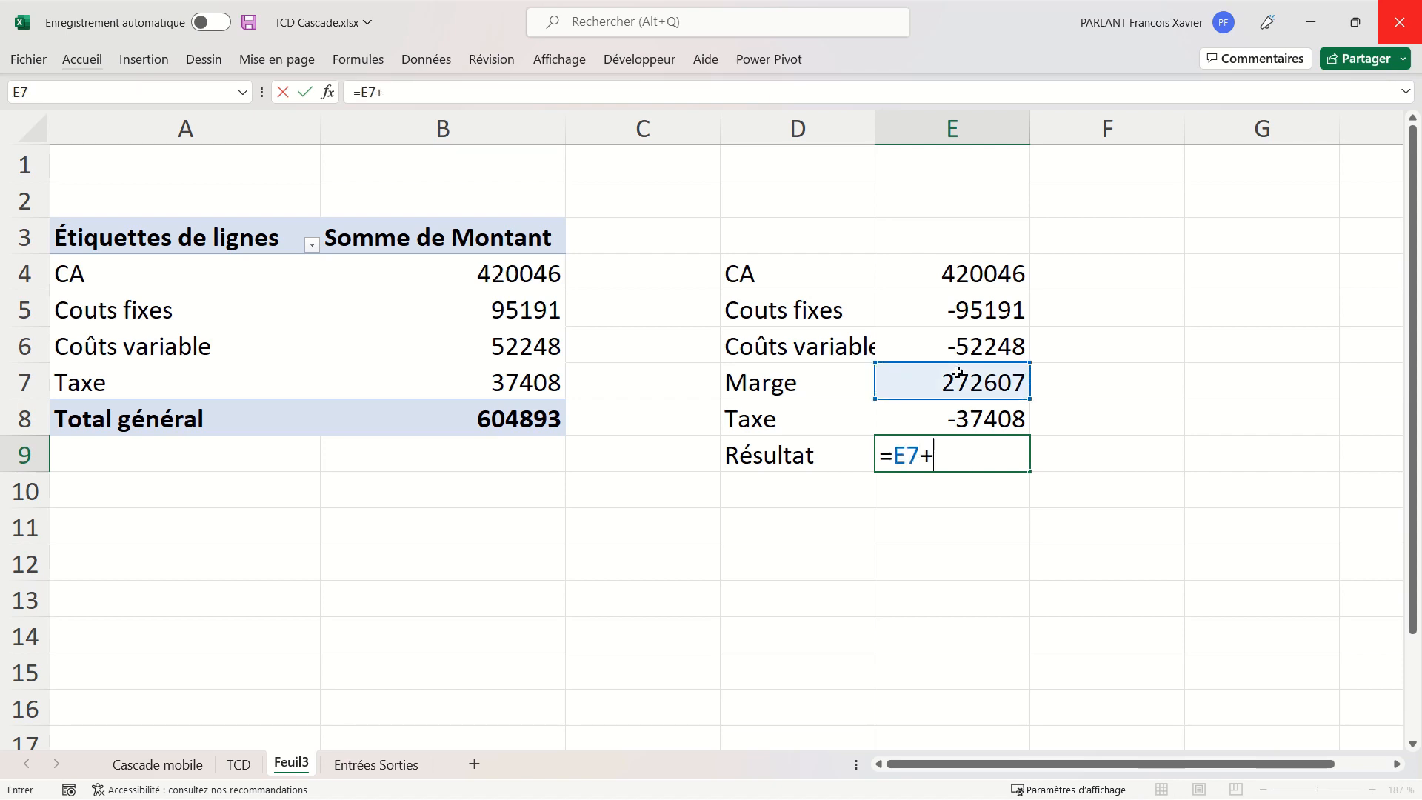
click(976, 418)
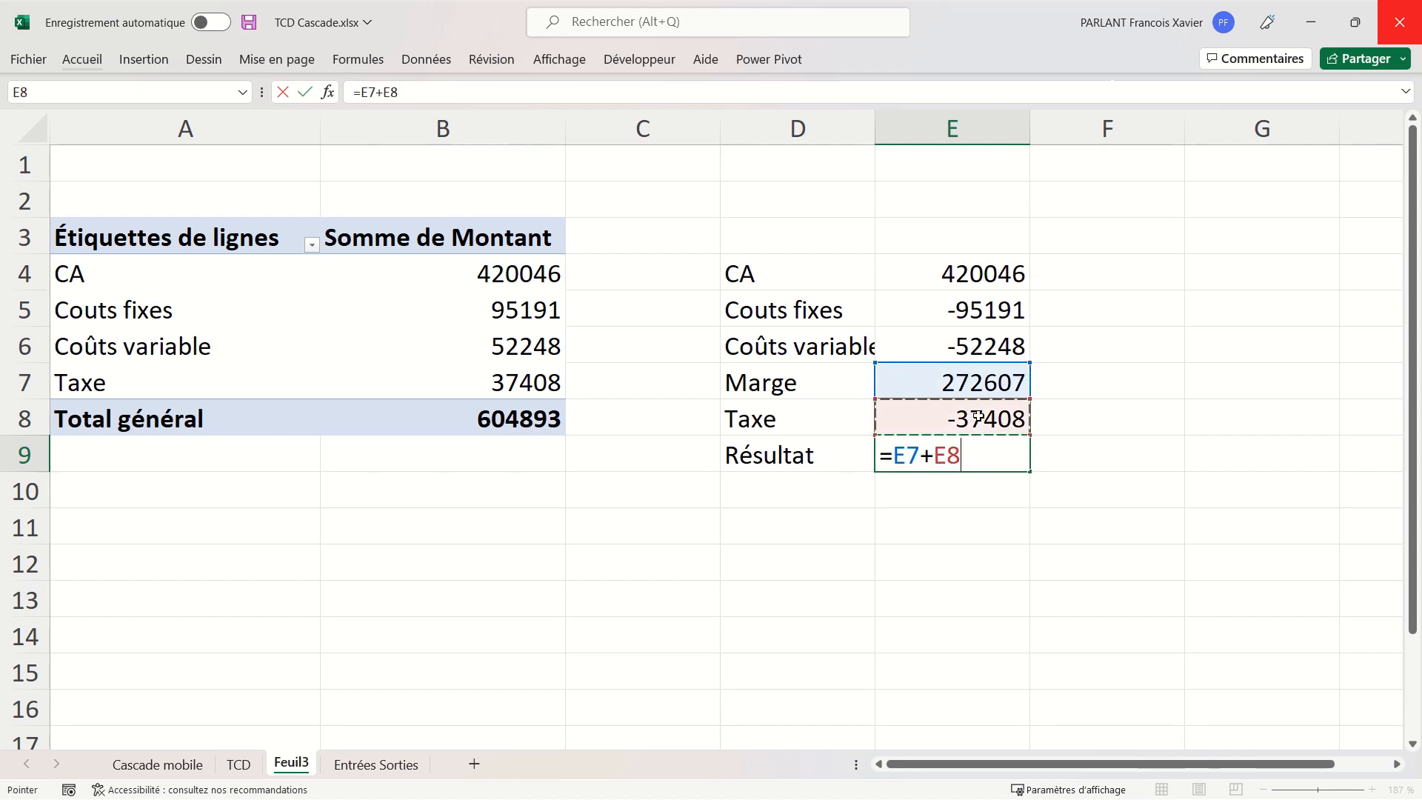
key(Return)
Insert a waterfall (cascade) chart based on the helper table in columns D and E
click(951, 412)
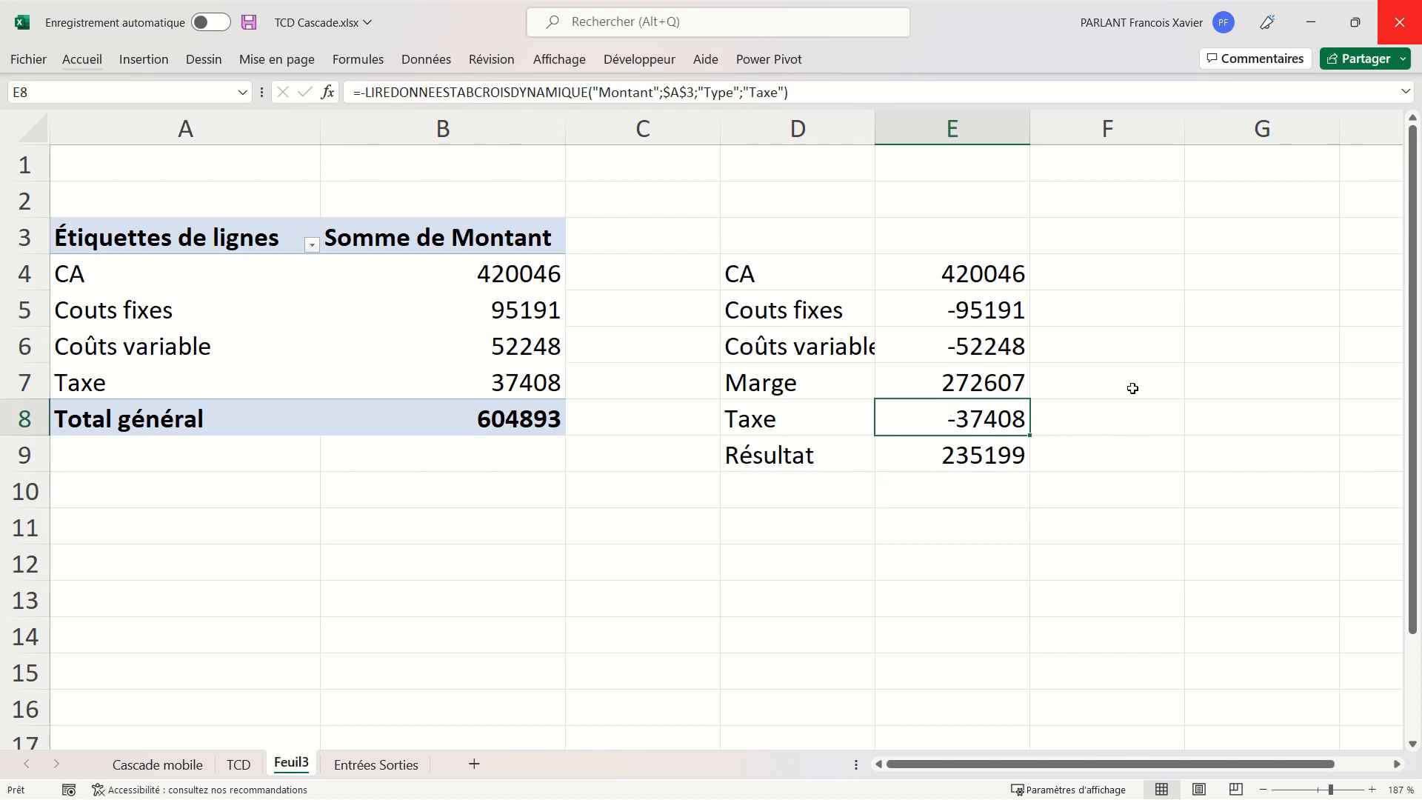
click(164, 67)
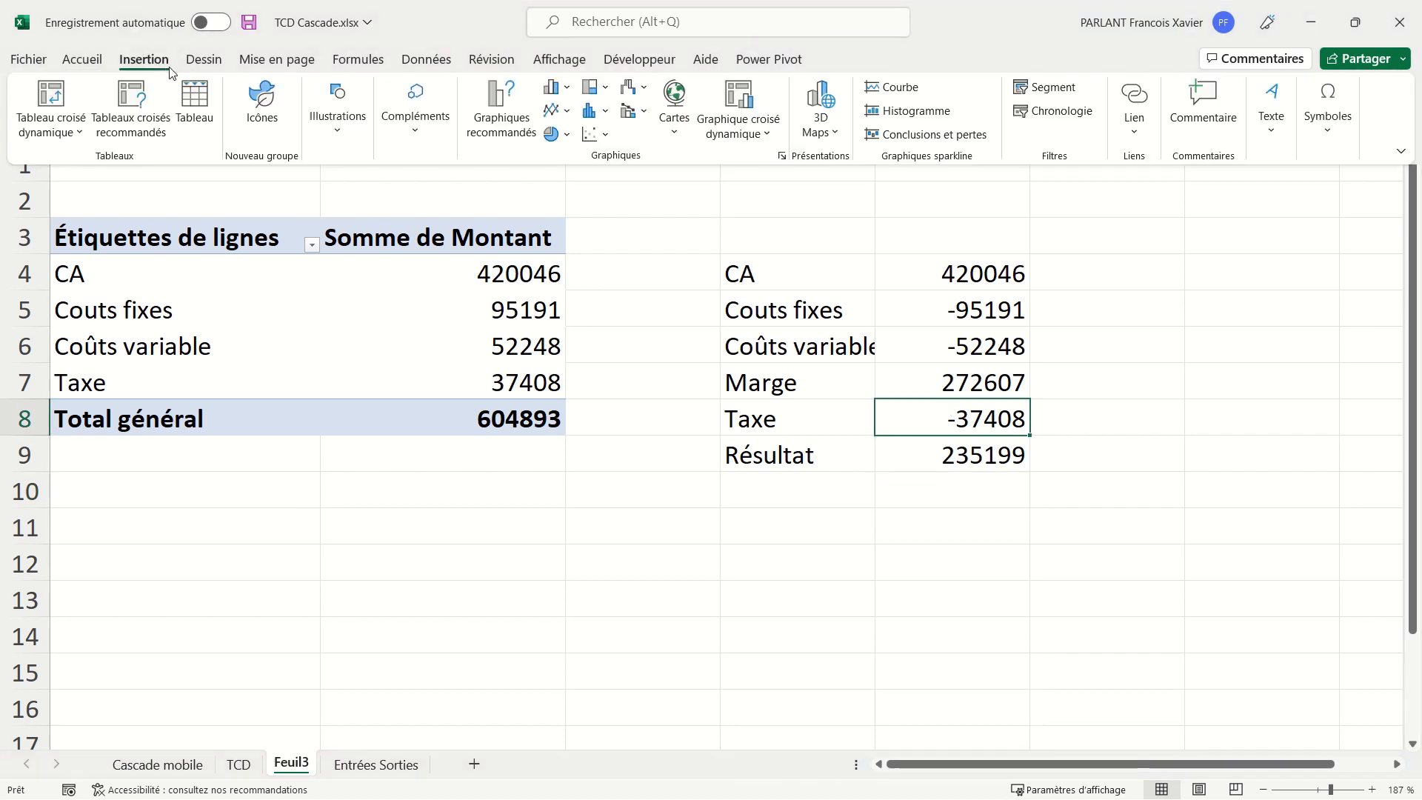
click(629, 87)
click(644, 152)
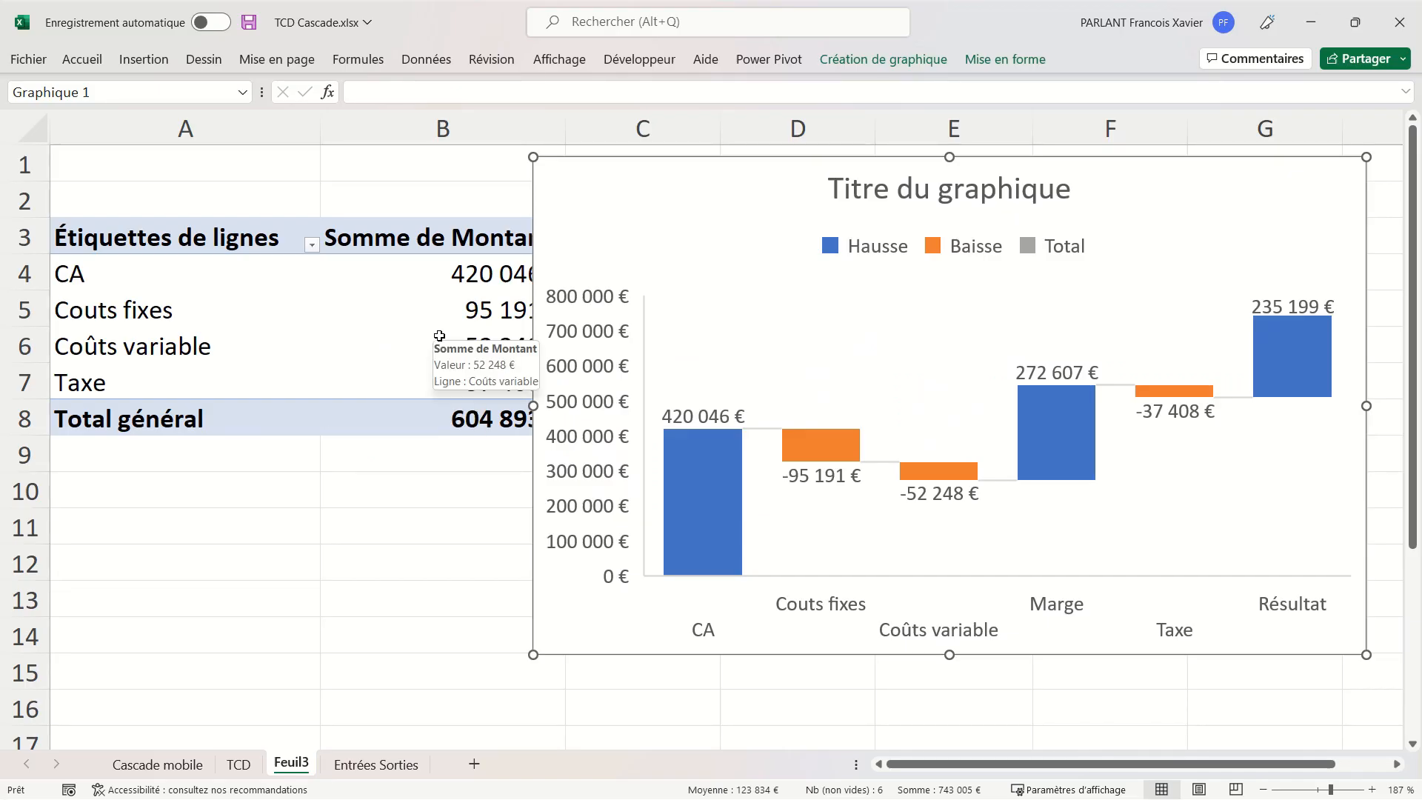
Insert a slicer on the pivot table's Bureau field and move it off the chart, over the pivot table
click(439, 335)
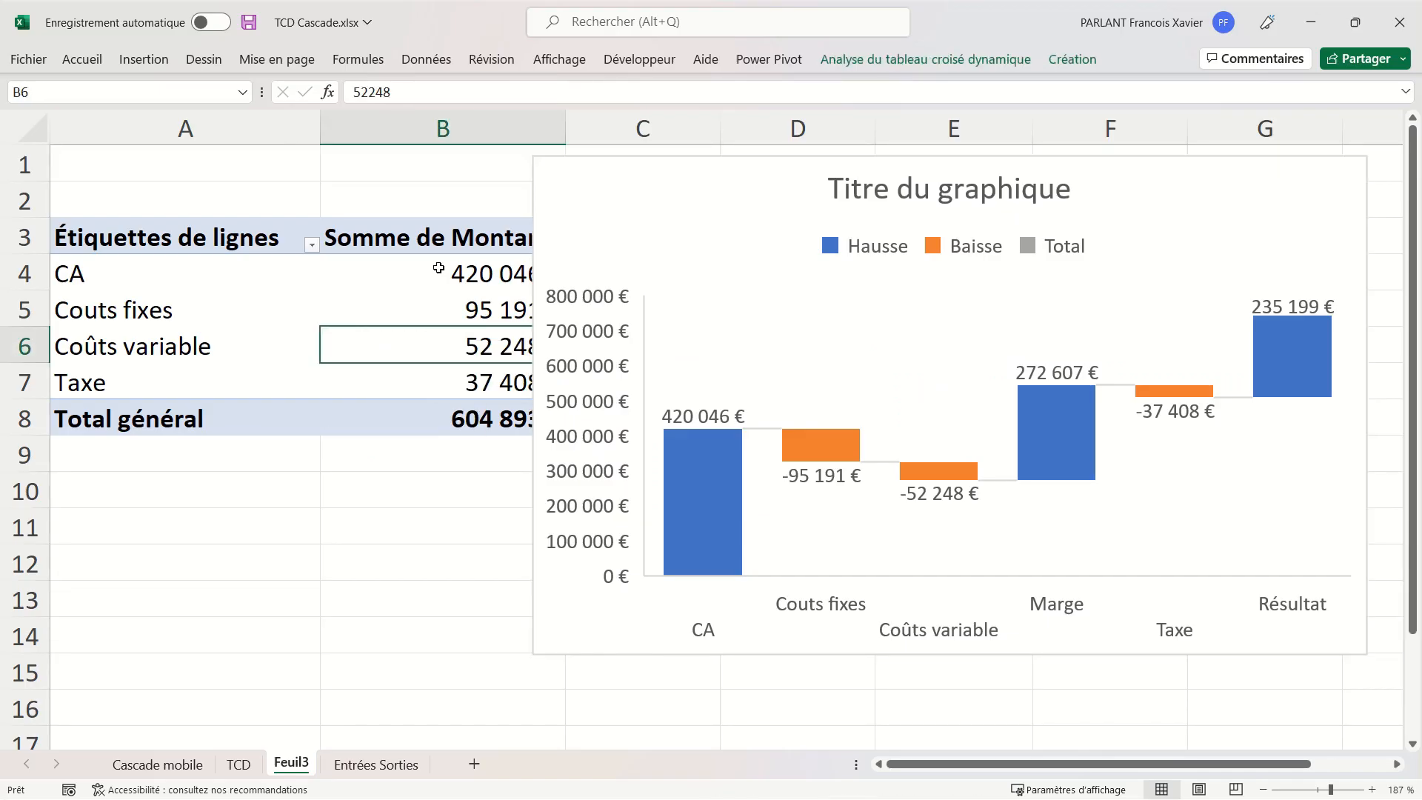
click(858, 65)
click(710, 88)
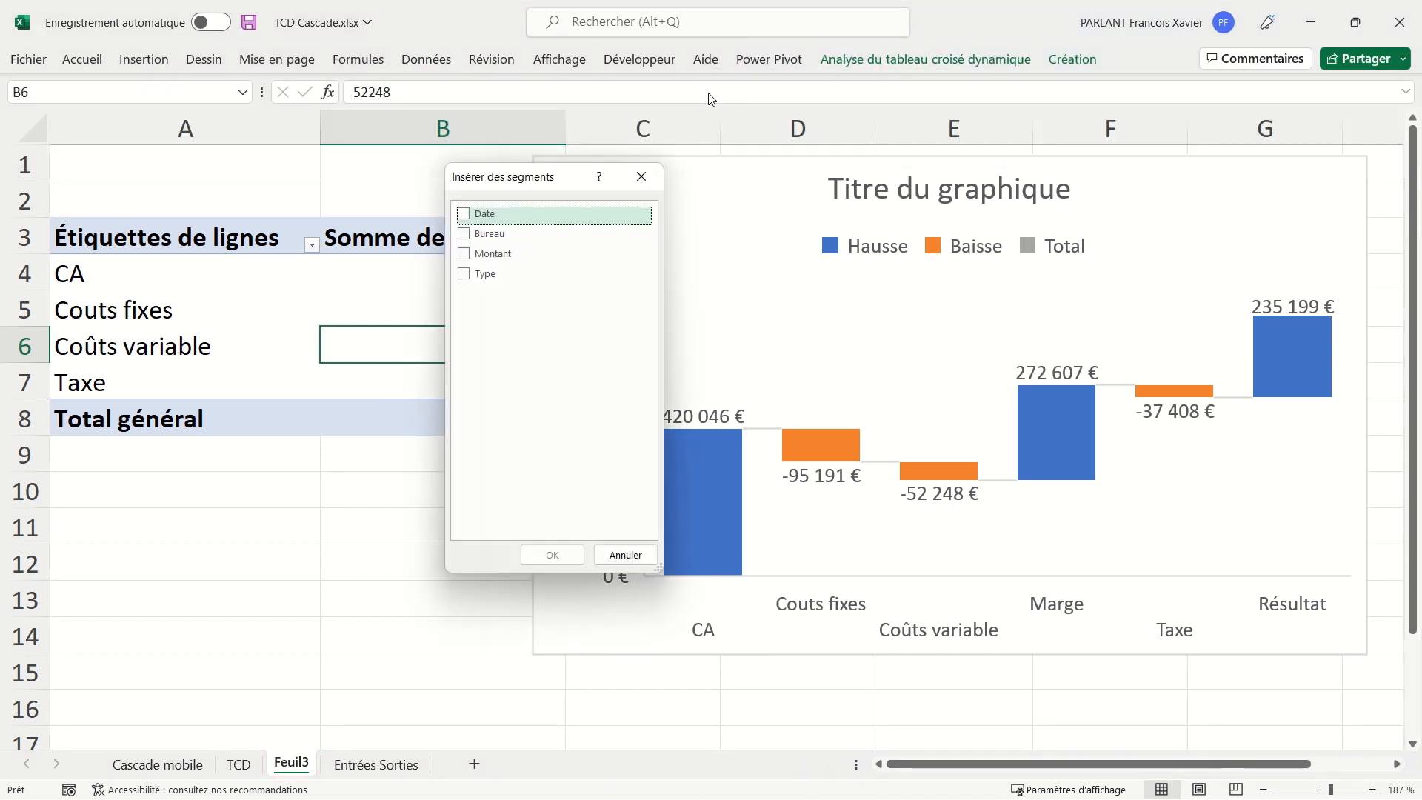
click(463, 235)
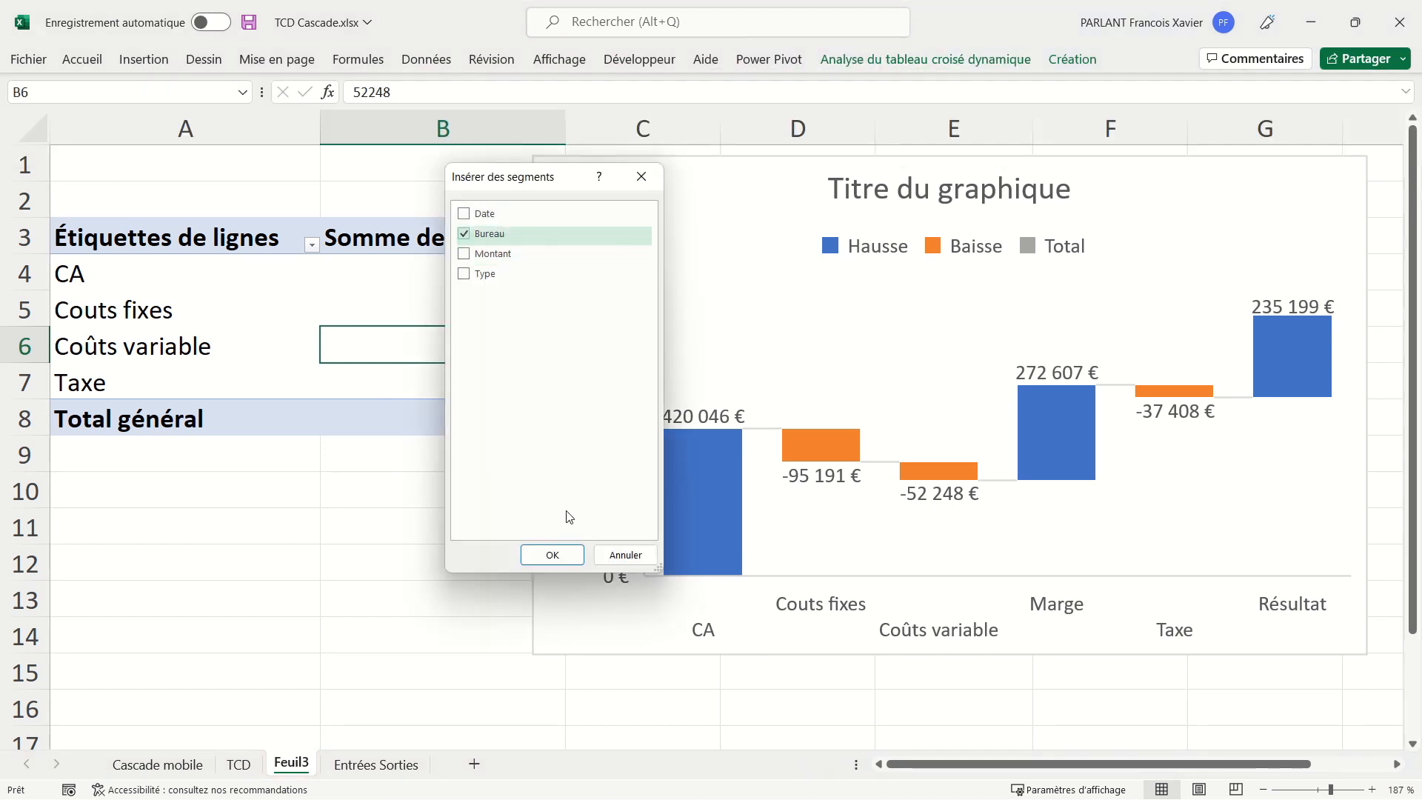
click(553, 555)
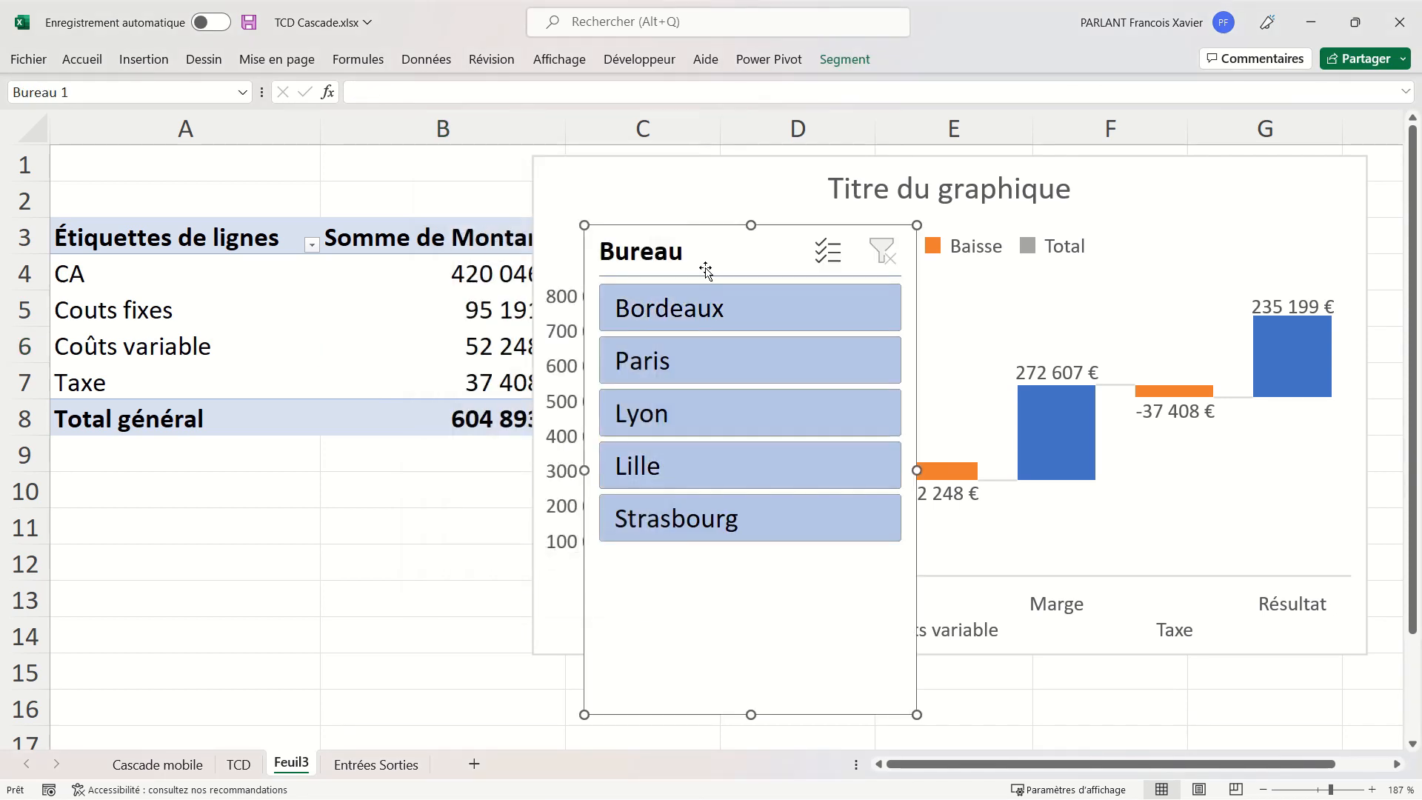
drag(700, 268, 200, 303)
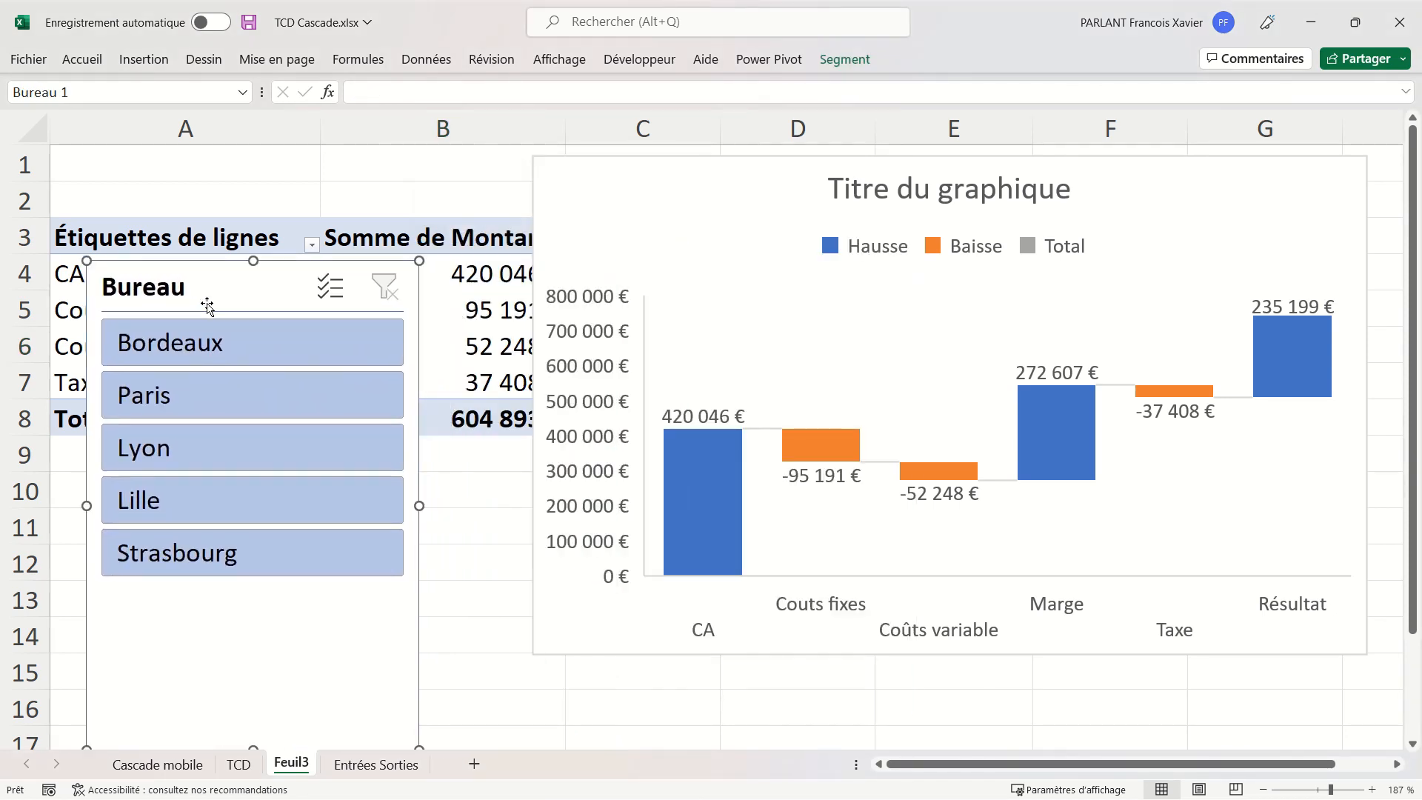
Filter by Bordeaux, Paris, Lyon and Lille in turn with the Bureau slicer, and clear the filter
click(215, 357)
click(224, 376)
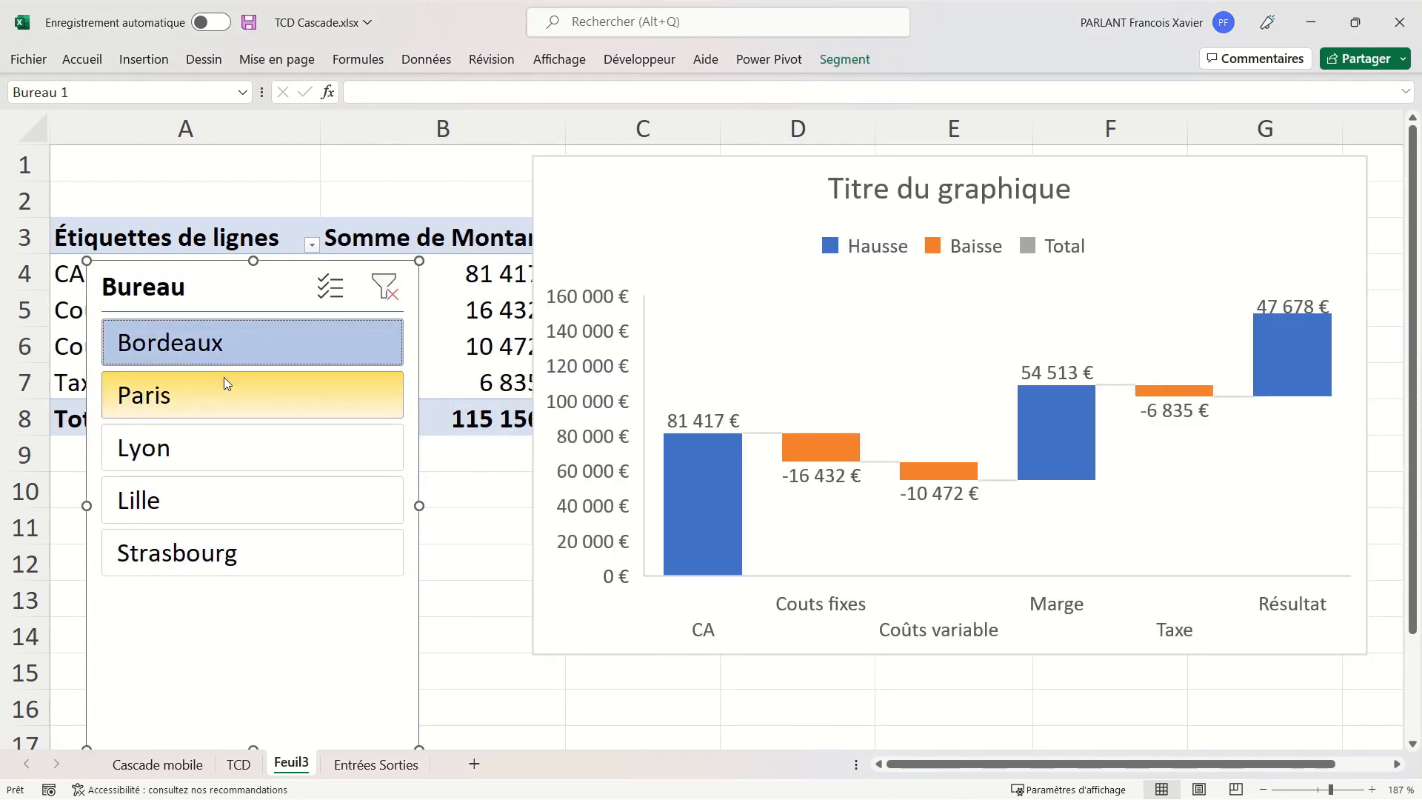
click(236, 432)
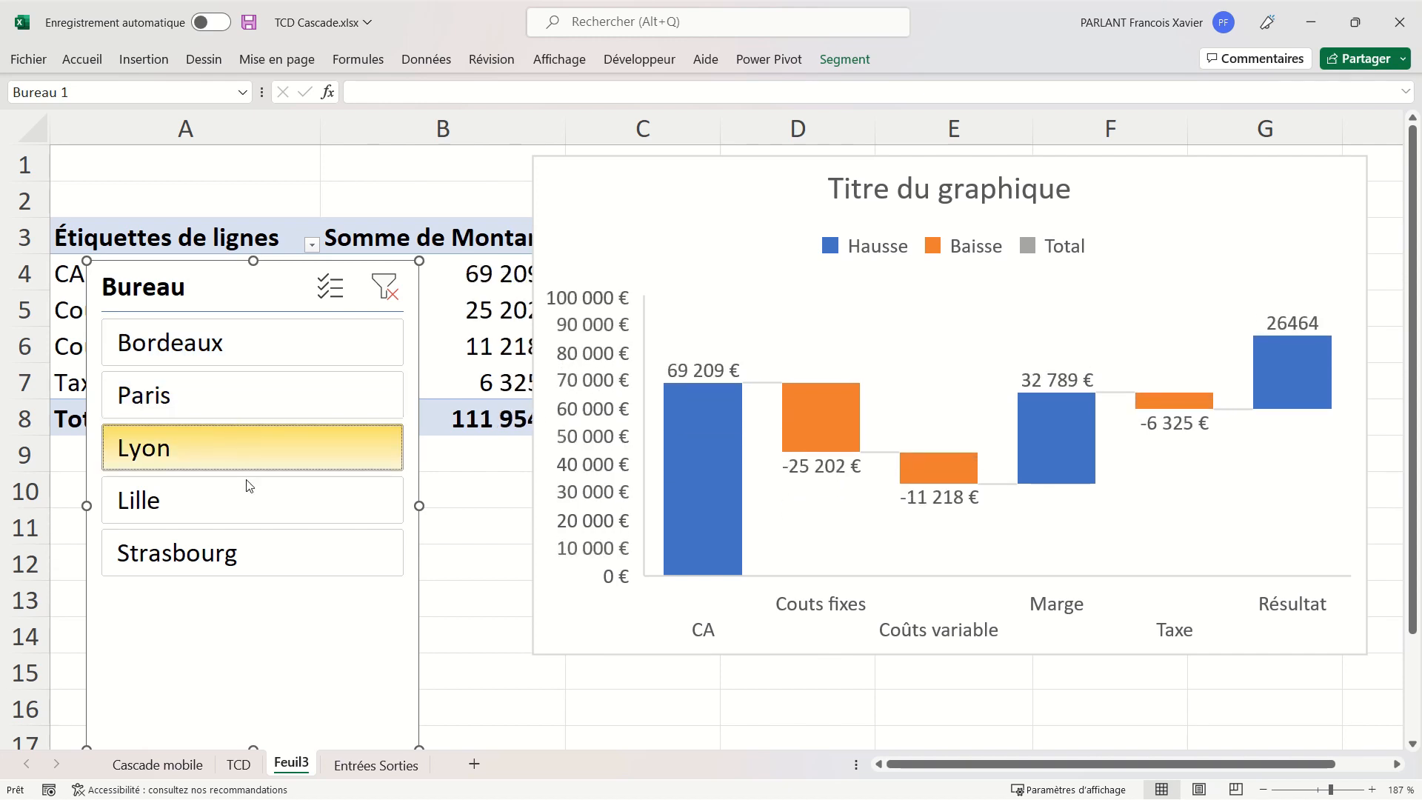
click(247, 498)
click(398, 297)
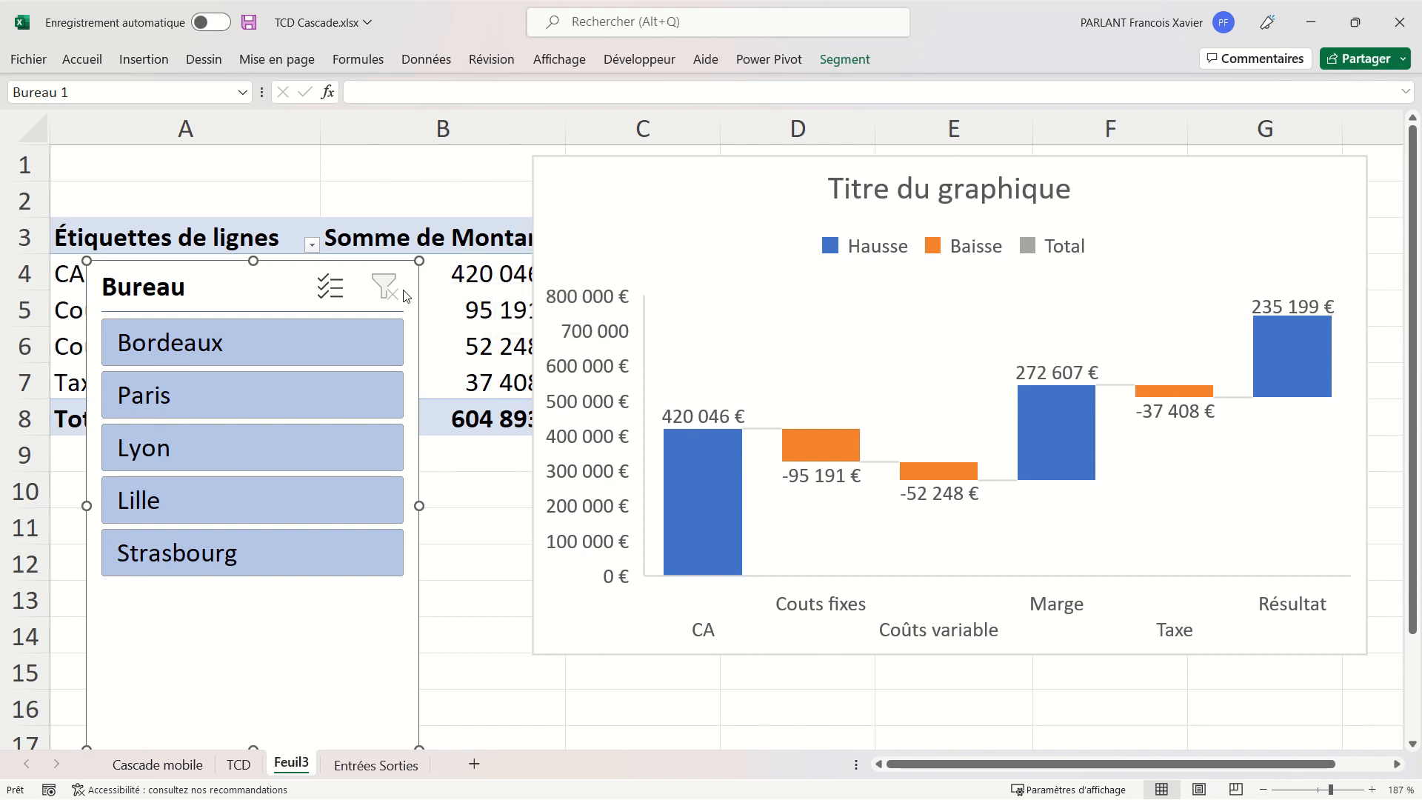
Insert a timeline on the pivot table's Date field and move it down over the lower part of the chart
click(458, 301)
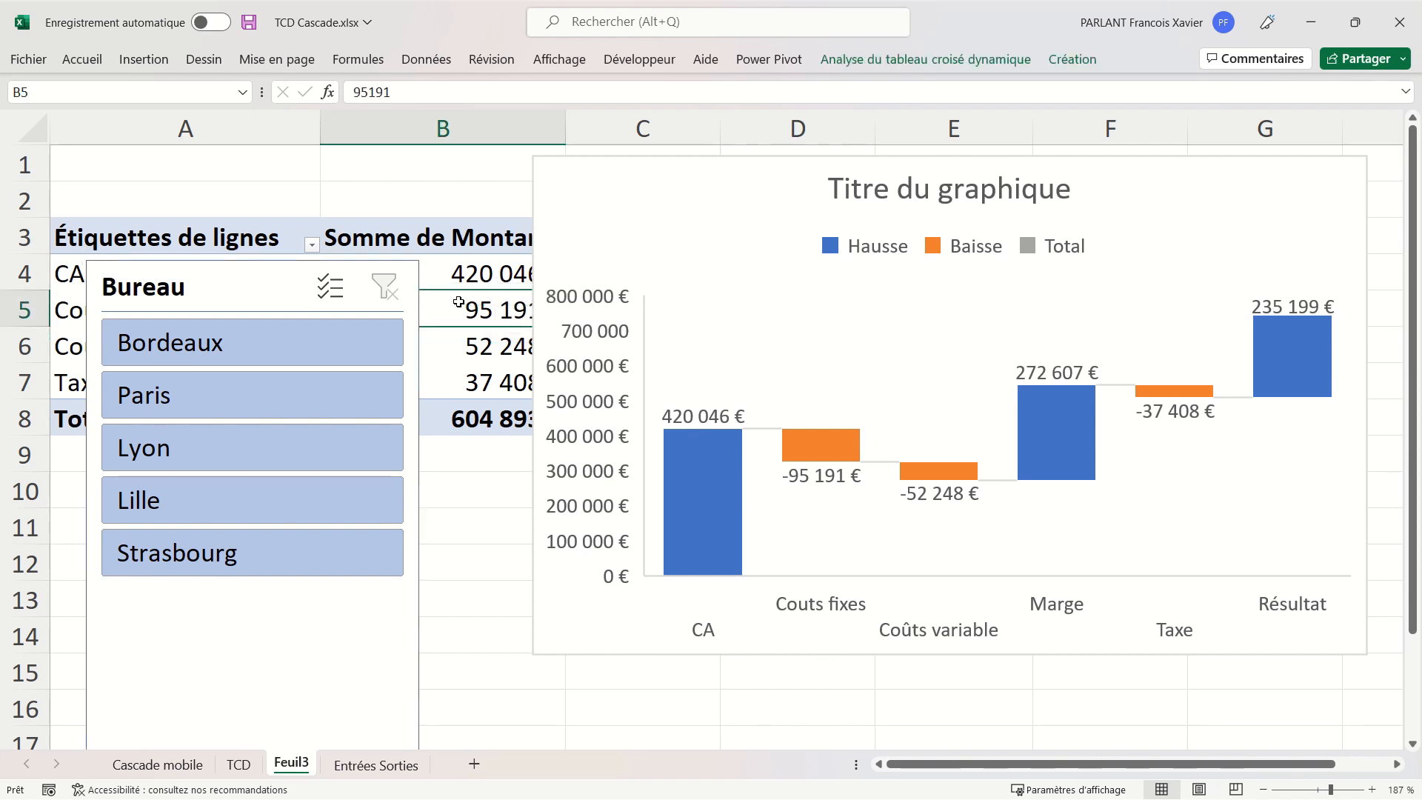
click(890, 57)
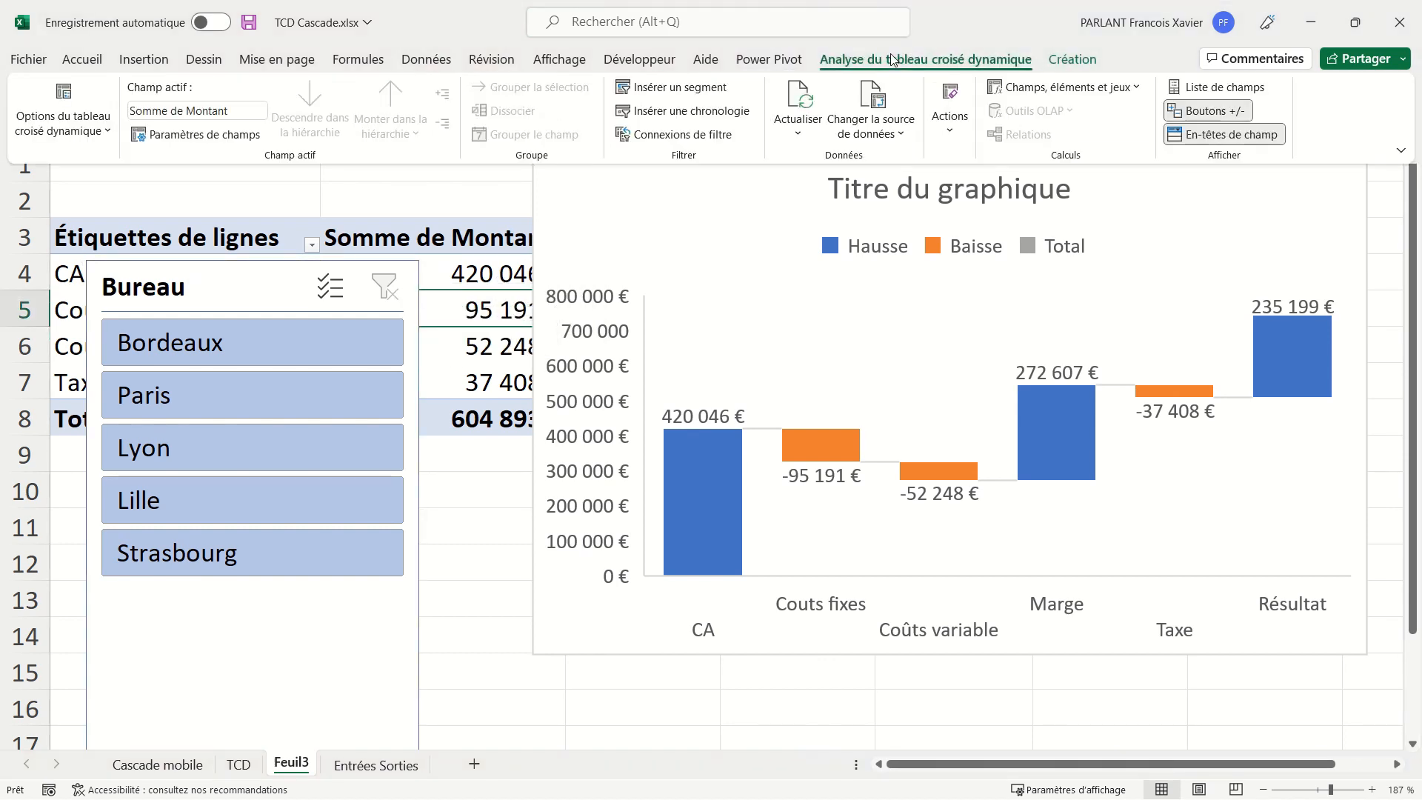
click(678, 111)
click(464, 285)
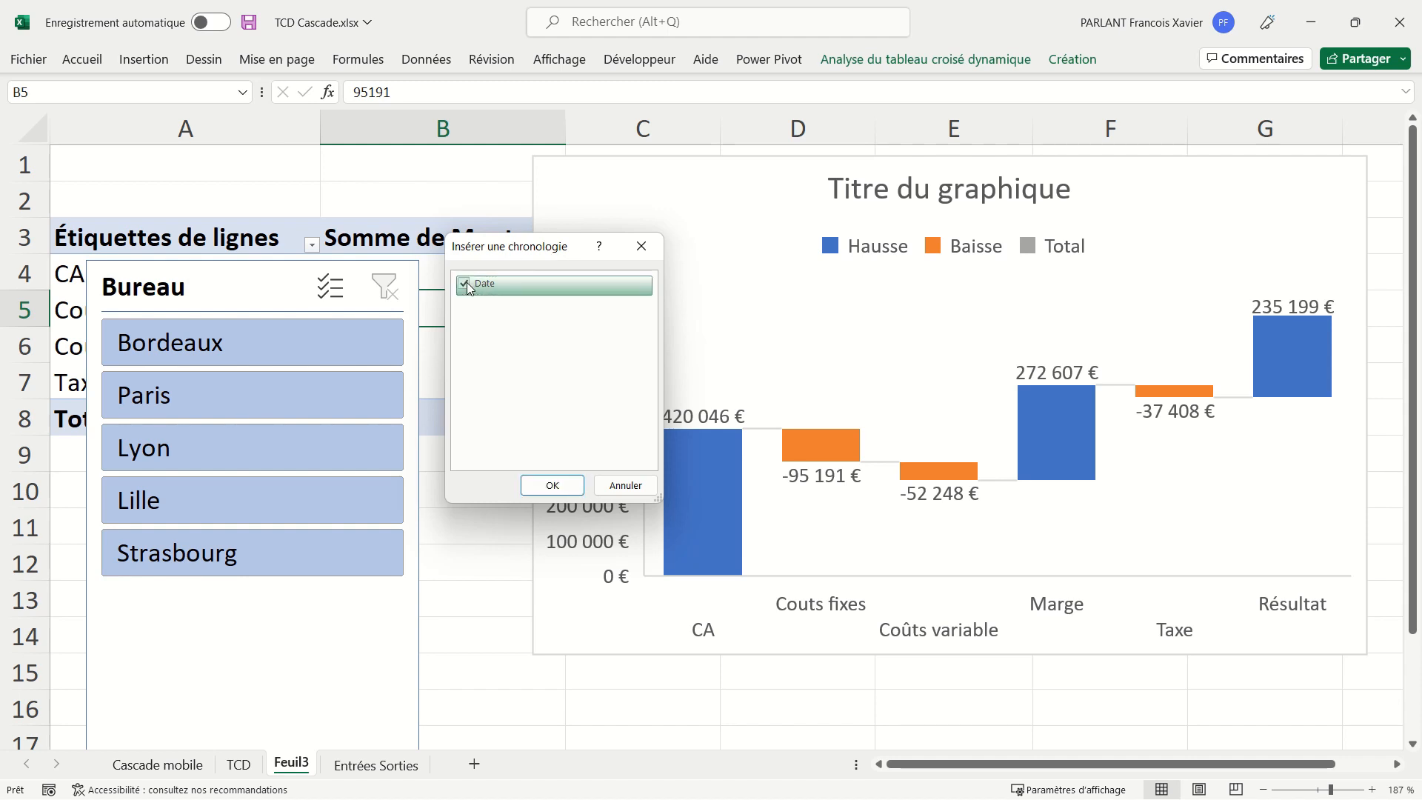
click(553, 485)
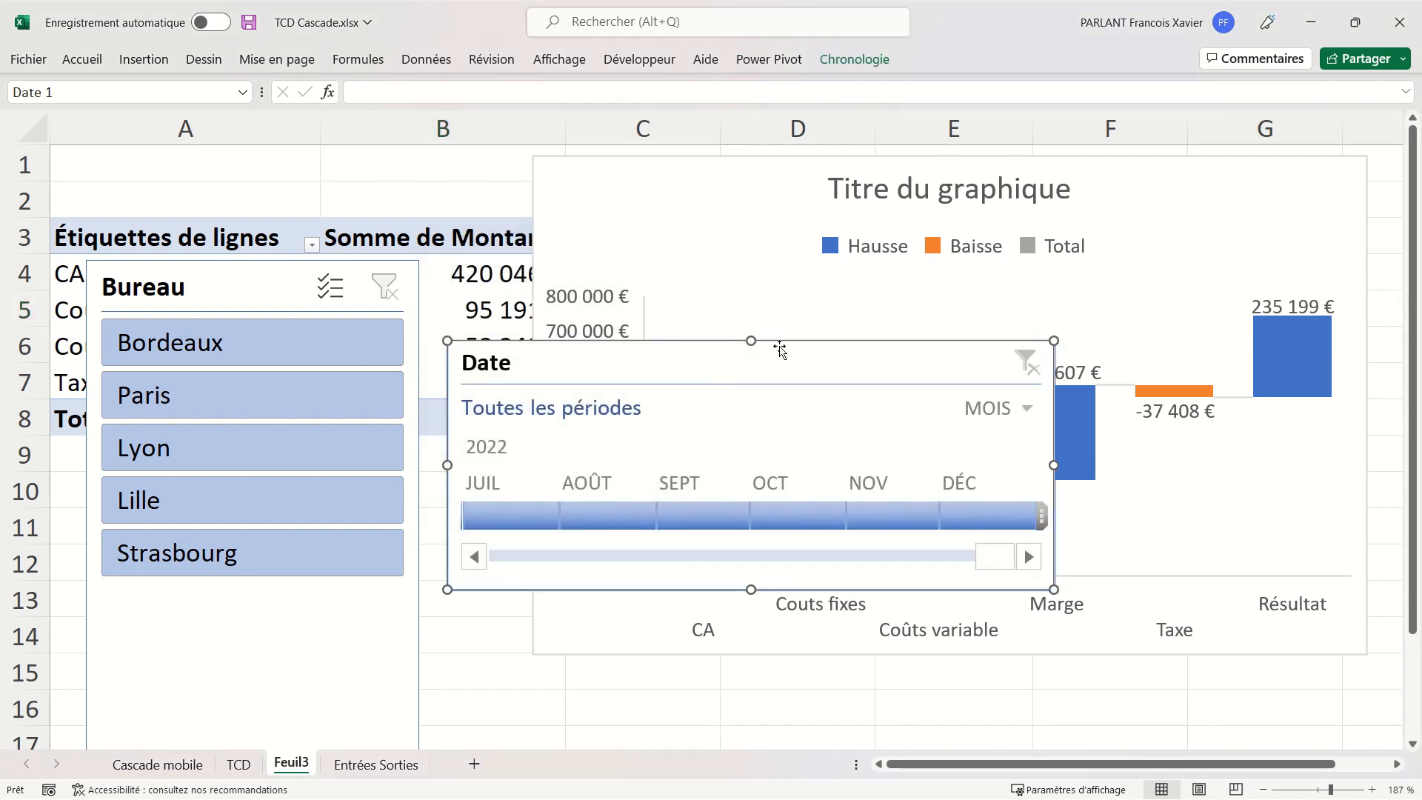
drag(816, 354, 789, 447)
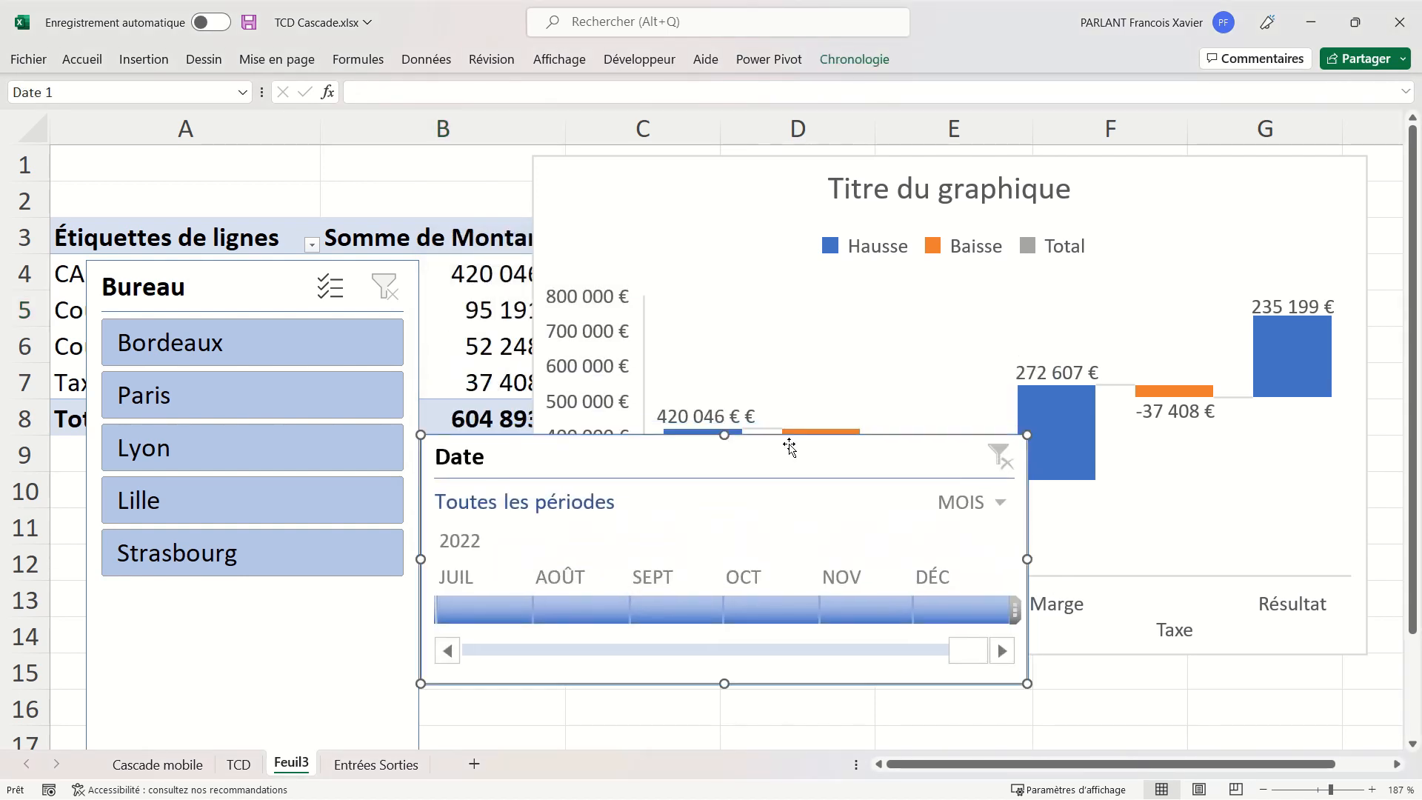
Switch the Date timeline's time level to ANNÉES and move it over the lower part of the Bureau slicer
click(982, 508)
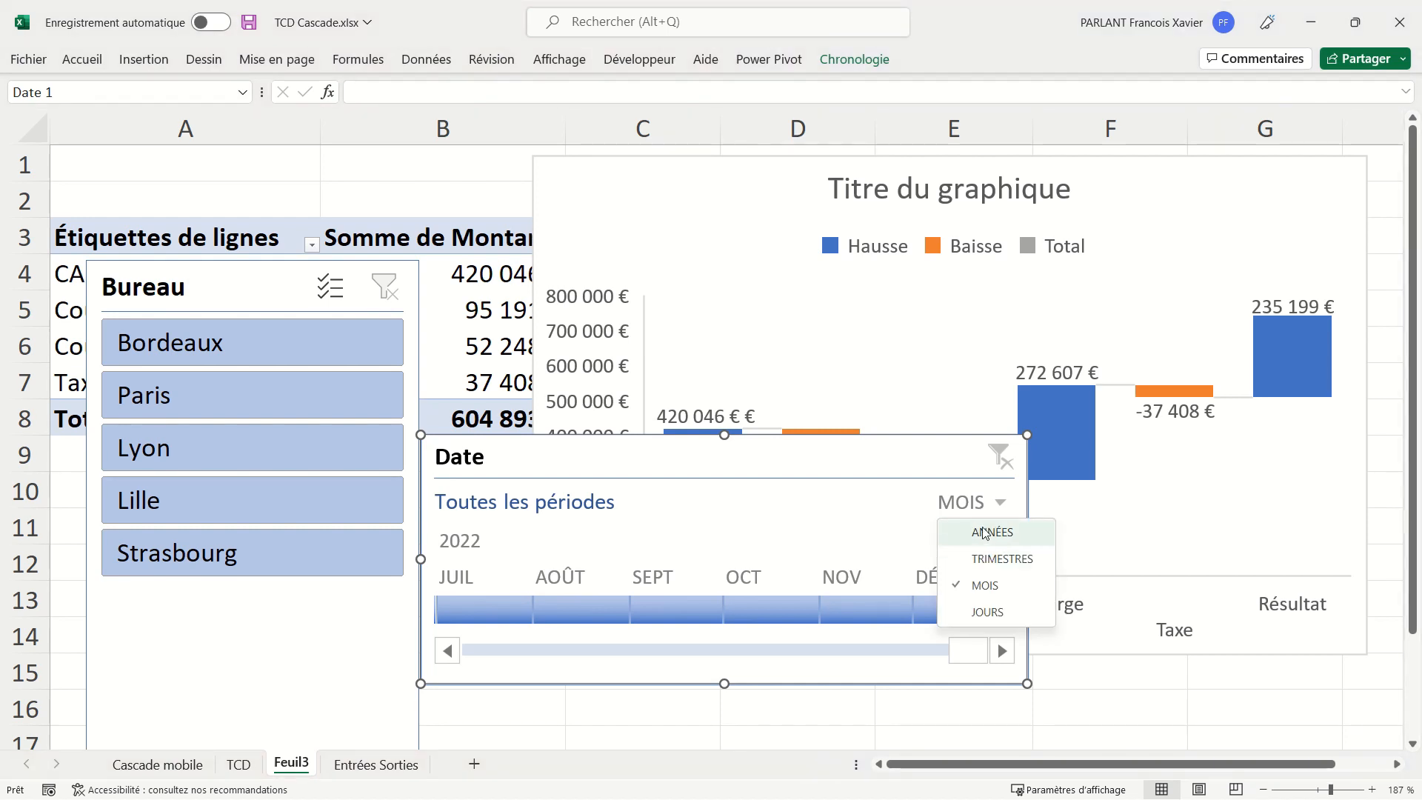
click(989, 532)
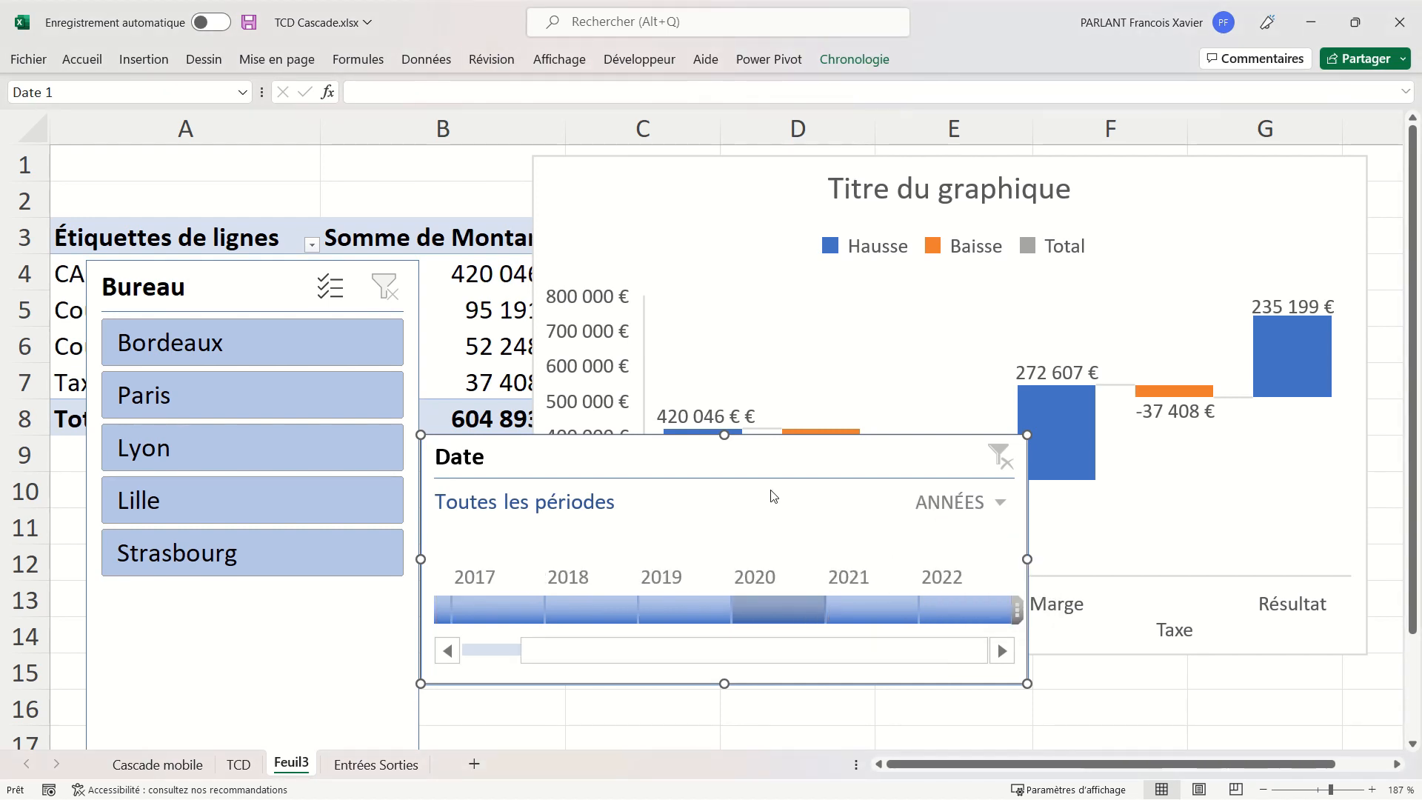
drag(766, 470, 507, 526)
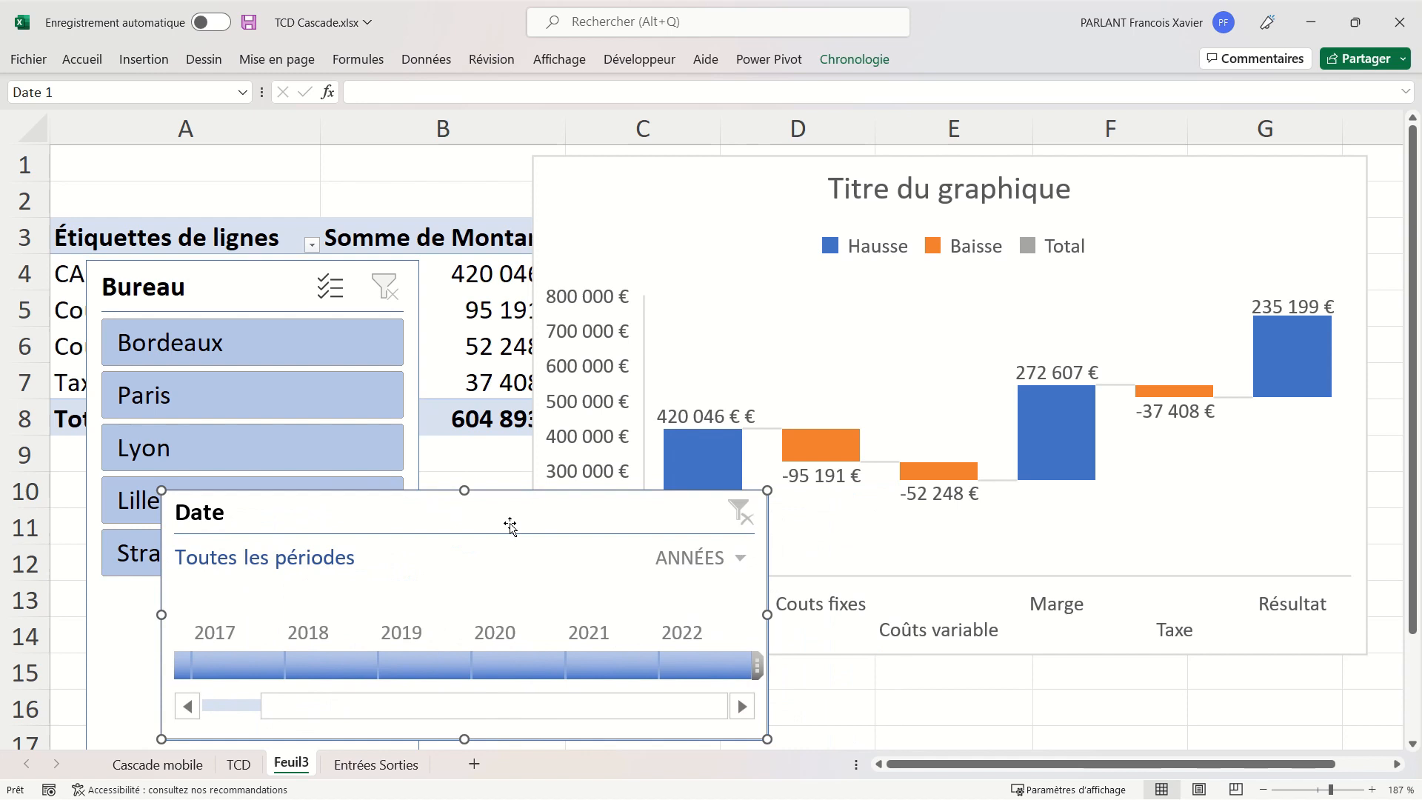
Filter the pivot table with the Date timeline by 2020, 2021 and 2019 in turn
click(527, 666)
click(603, 665)
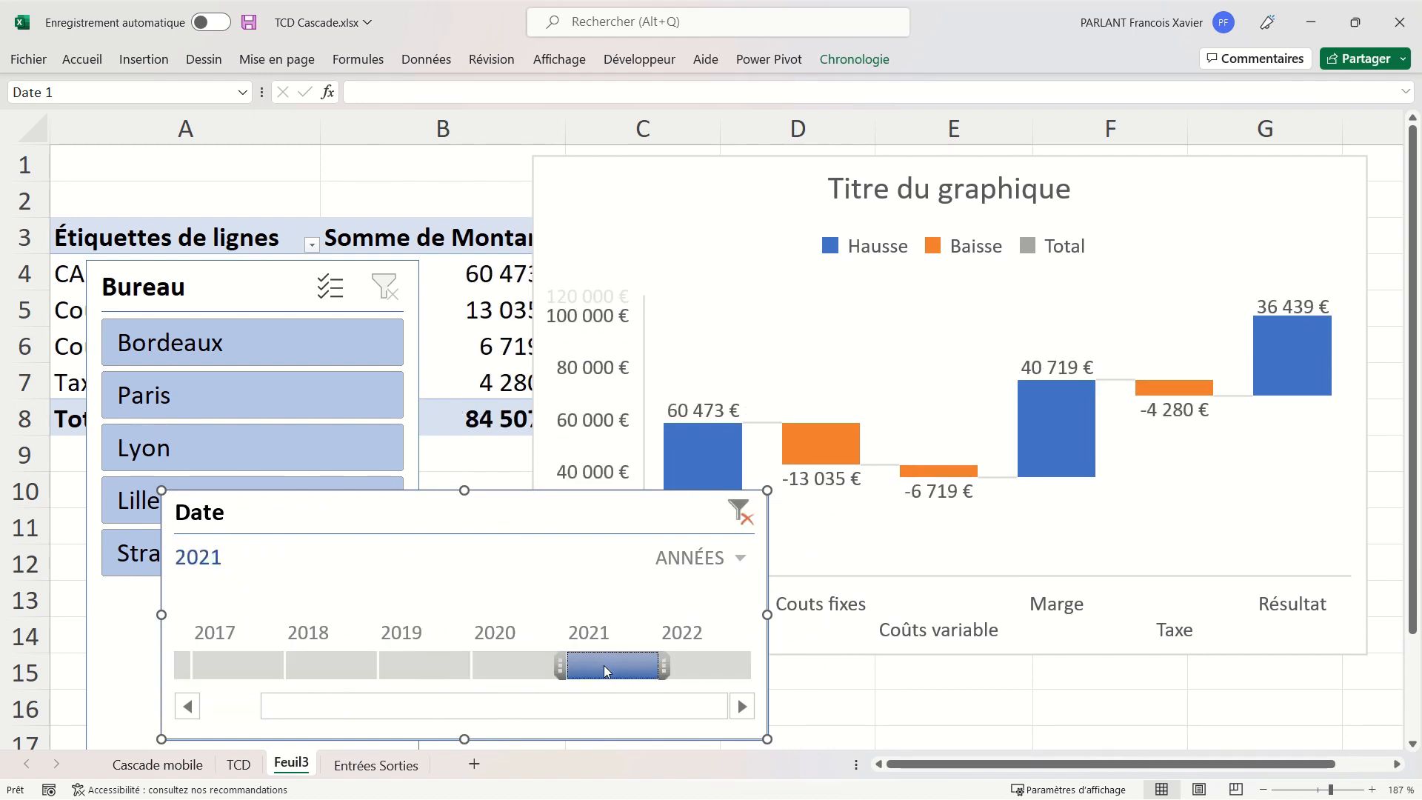
click(411, 670)
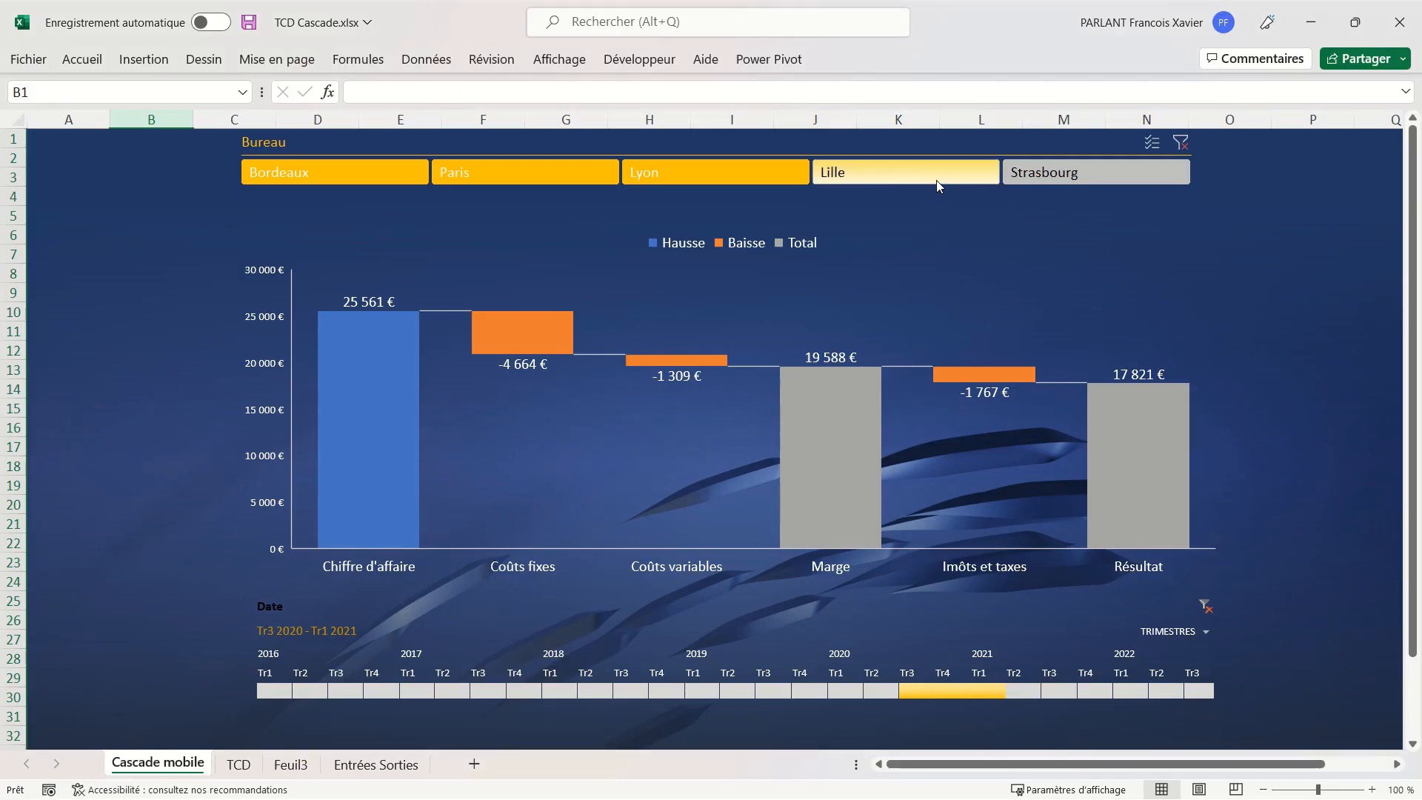
On the Cascade mobile sheet, add Lille and Strasbourg to the Bureau selection and set the Date timeline to Tr2 2019 - Tr1 2020
ctrl+click(936, 181)
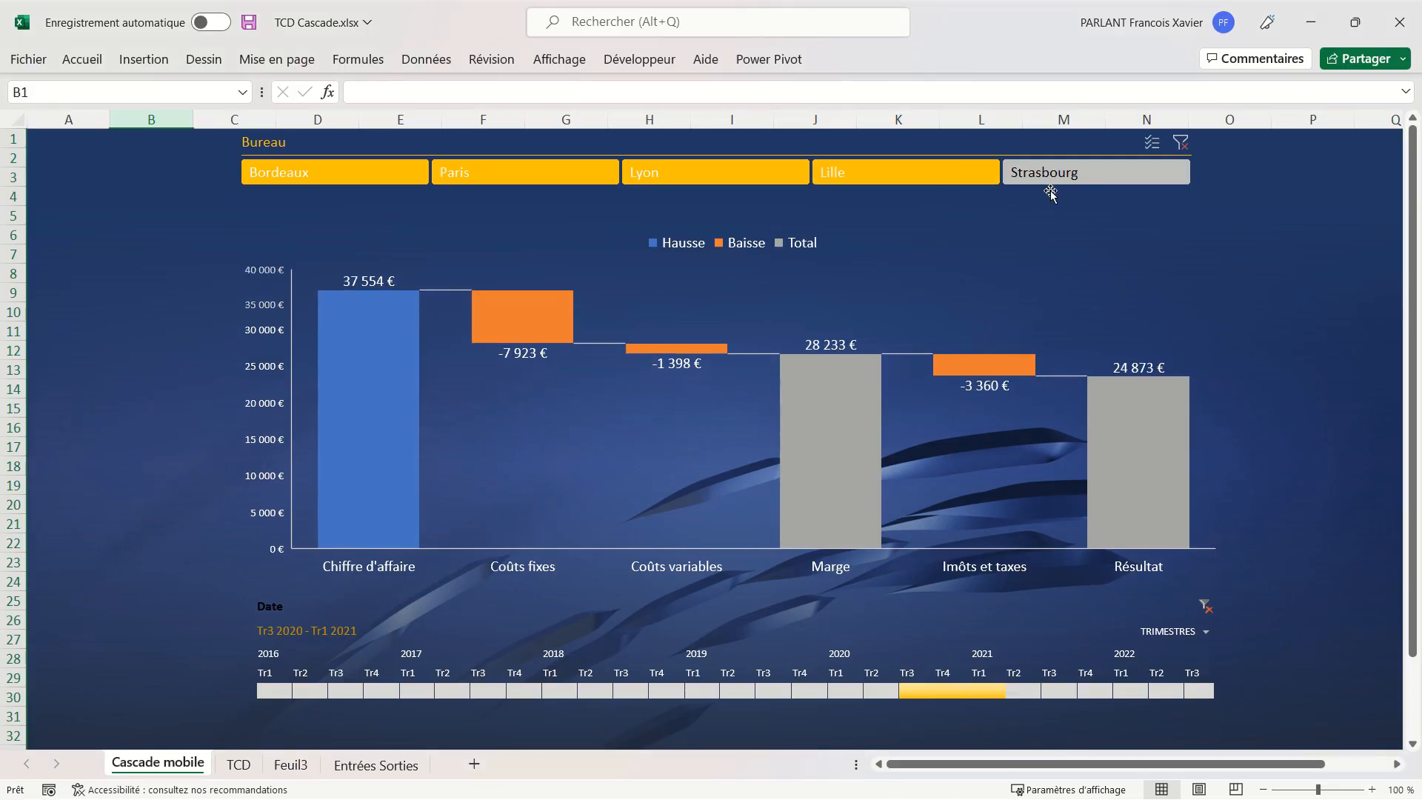
ctrl+click(1100, 186)
click(729, 697)
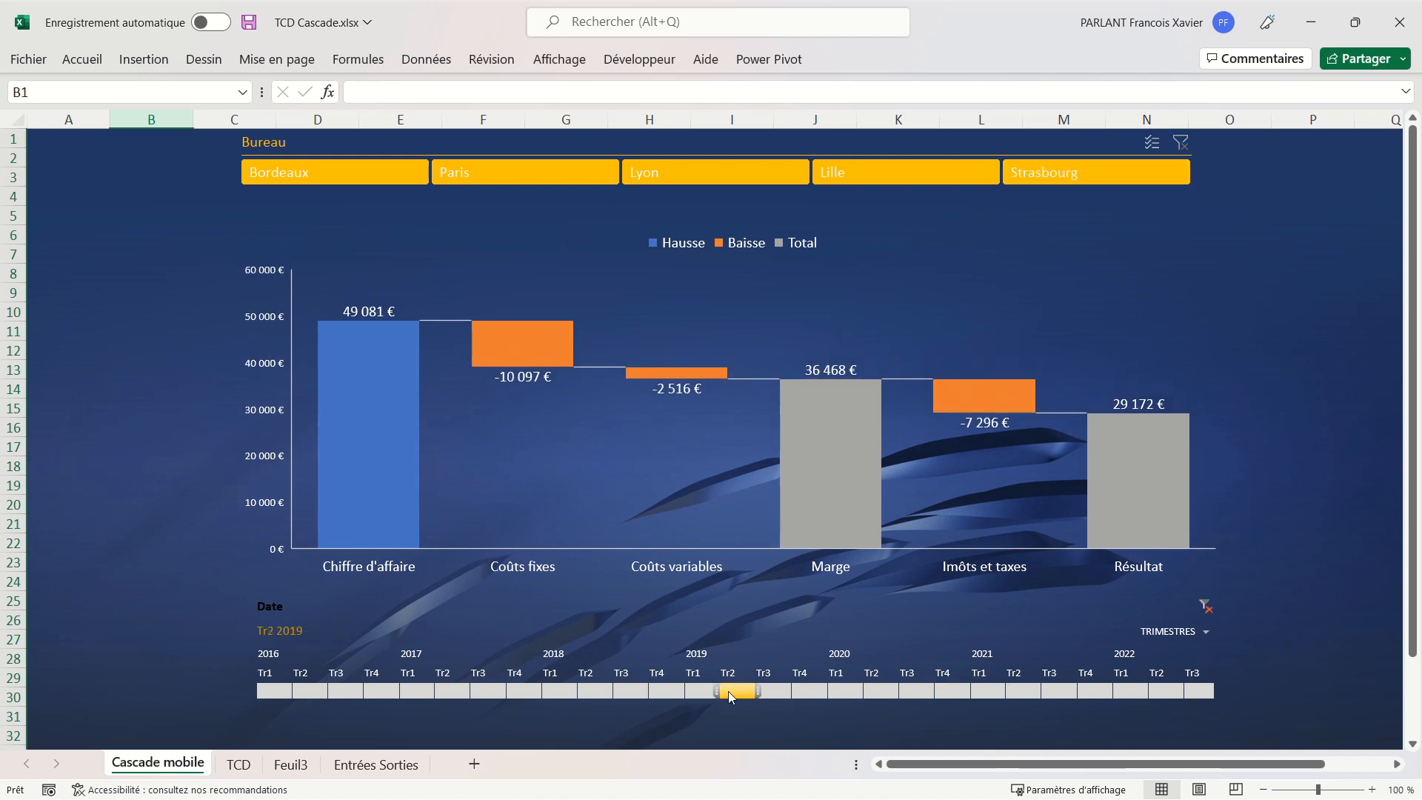
drag(755, 691, 852, 699)
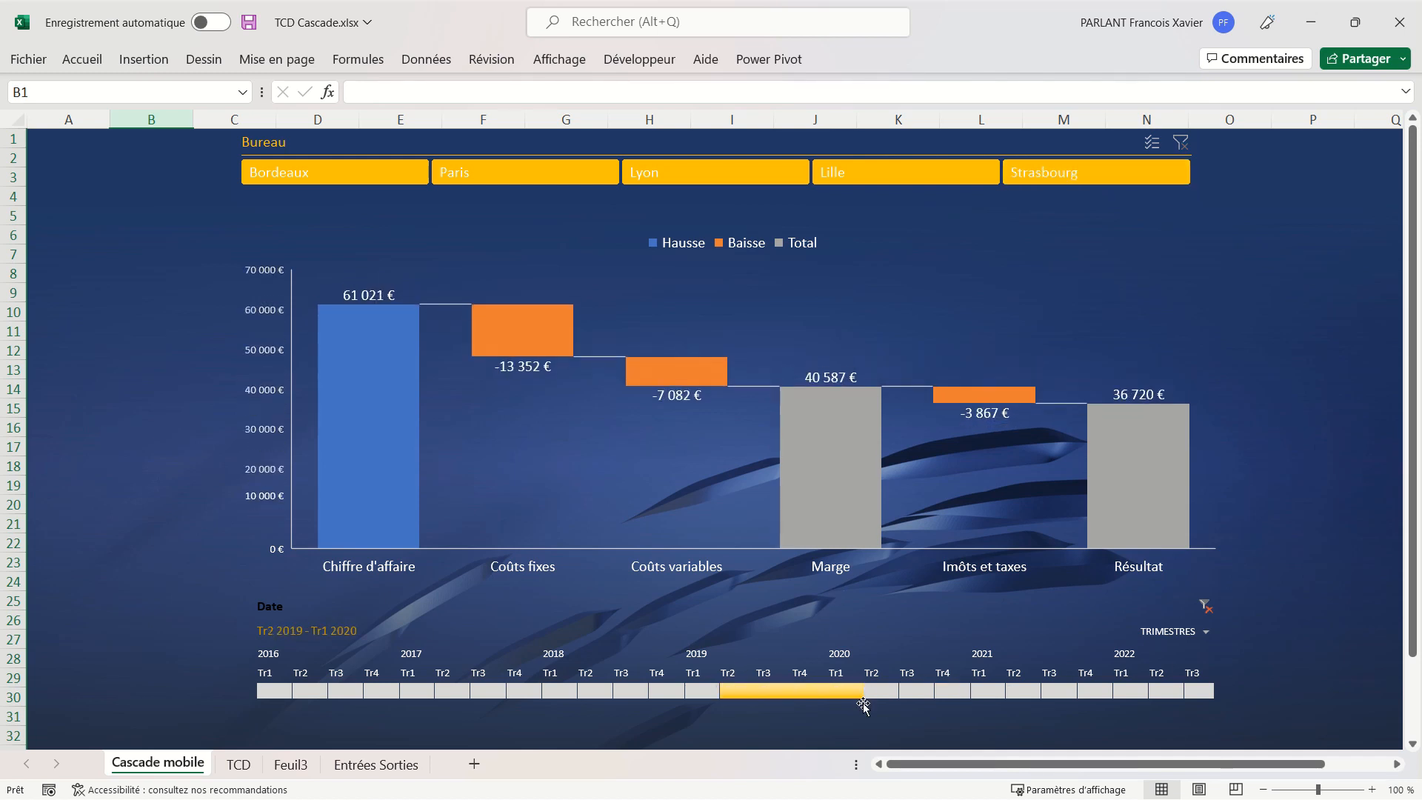